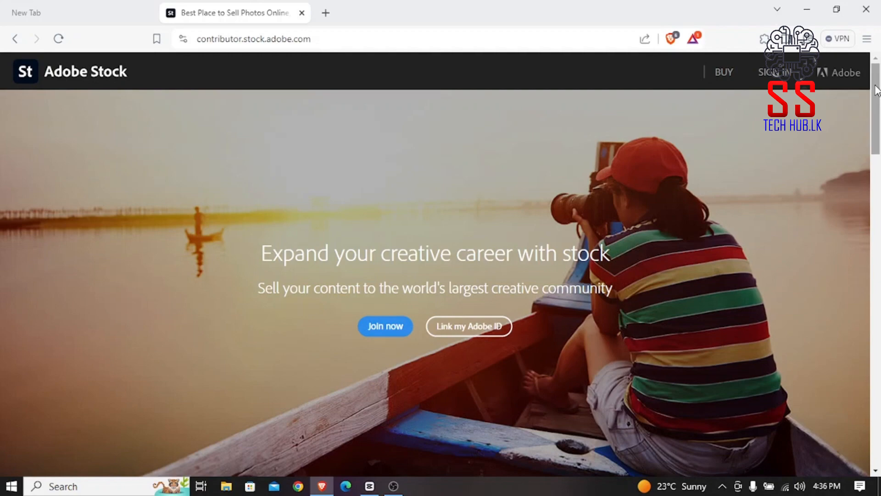
{"action": "left_click_drag", "start_coordinate": [877, 89], "coordinate": [848, 420]}
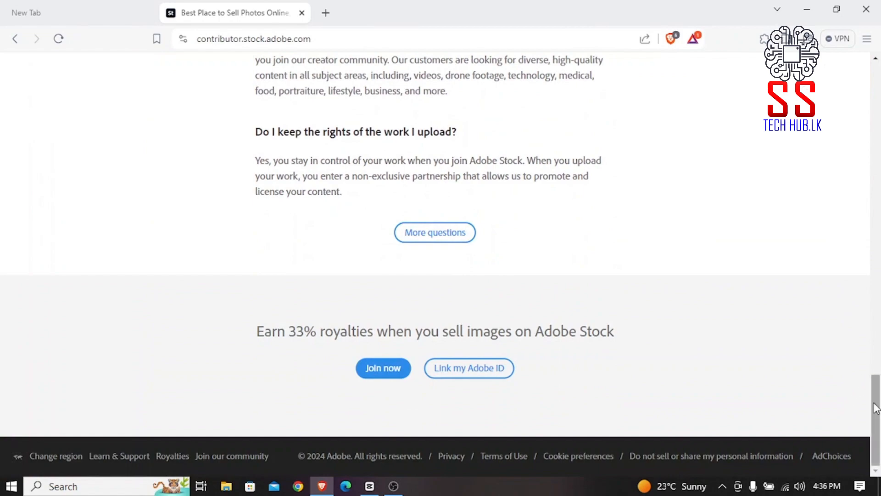
{"action": "scroll", "coordinate": [880, 377], "scroll_direction": "up", "scroll_amount": 3}
{"action": "left_click_drag", "start_coordinate": [880, 378], "coordinate": [864, 182]}
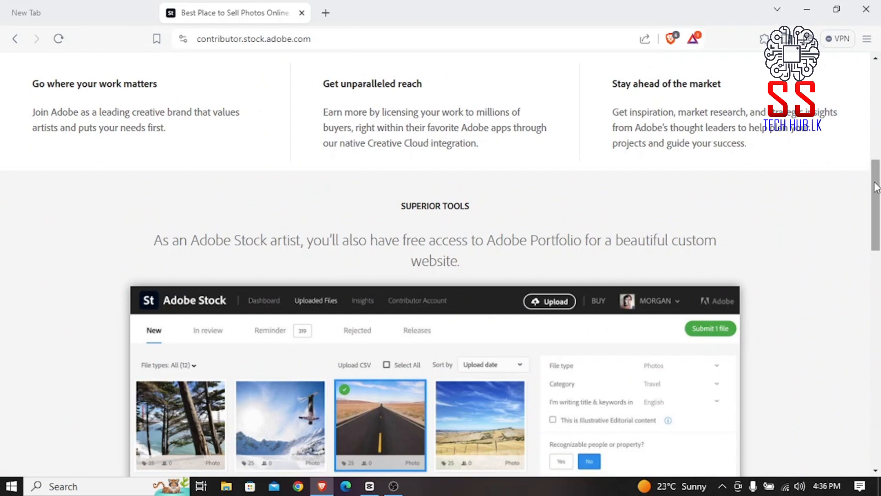
{"action": "left_click_drag", "start_coordinate": [864, 182], "coordinate": [877, 244]}
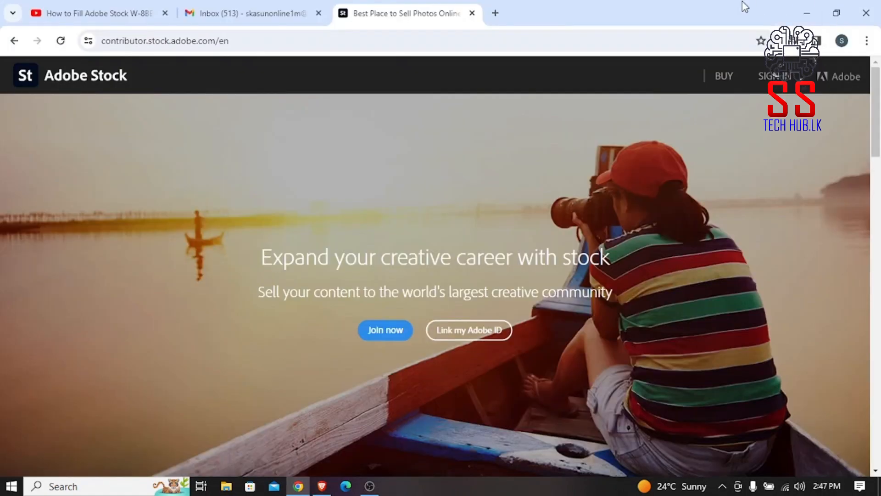
Join as a new contributor using a Google account and accept Adobe's updated Terms of Use.
{"action": "left_click", "coordinate": [379, 337]}
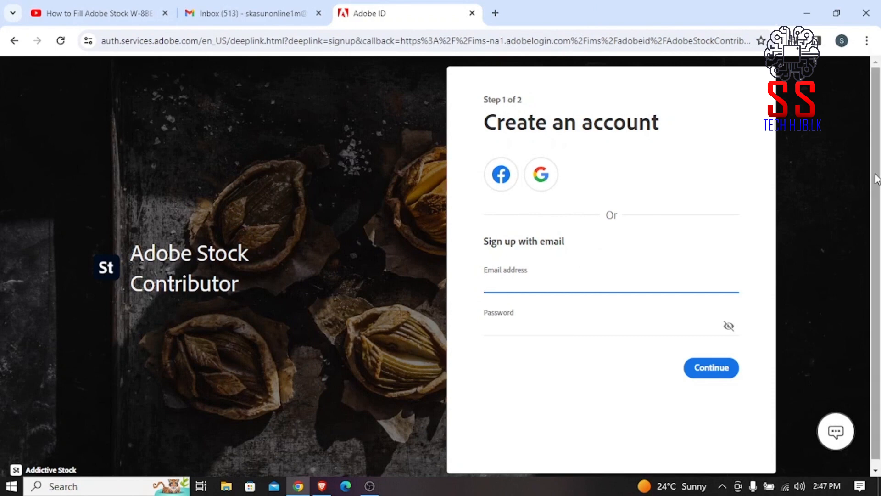
{"action": "scroll", "coordinate": [878, 271], "scroll_direction": "down", "scroll_amount": 1}
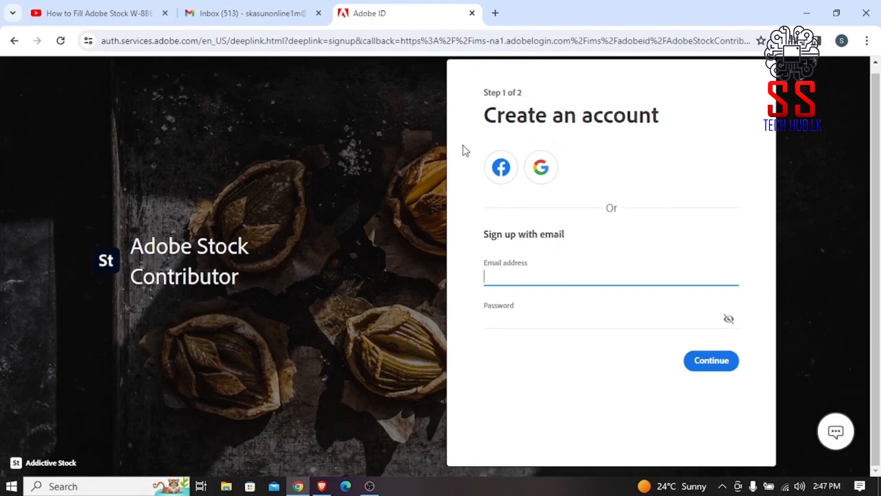
{"action": "left_click", "coordinate": [540, 169]}
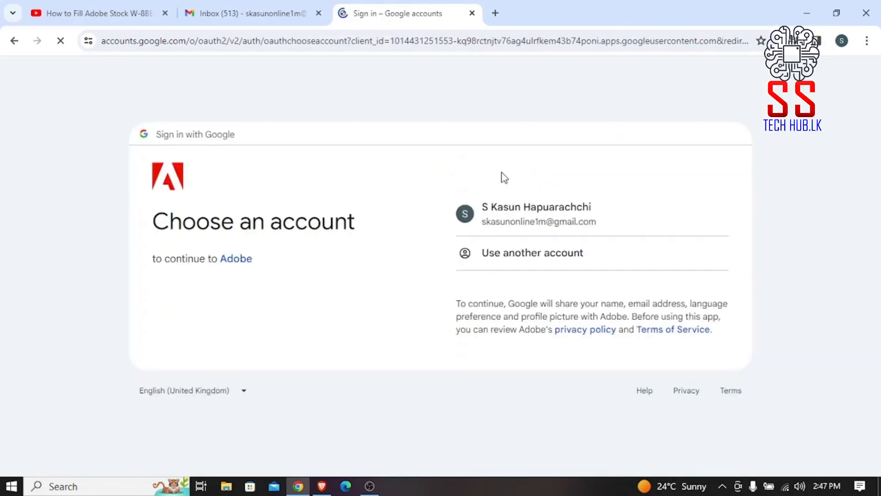
{"action": "left_click", "coordinate": [564, 224]}
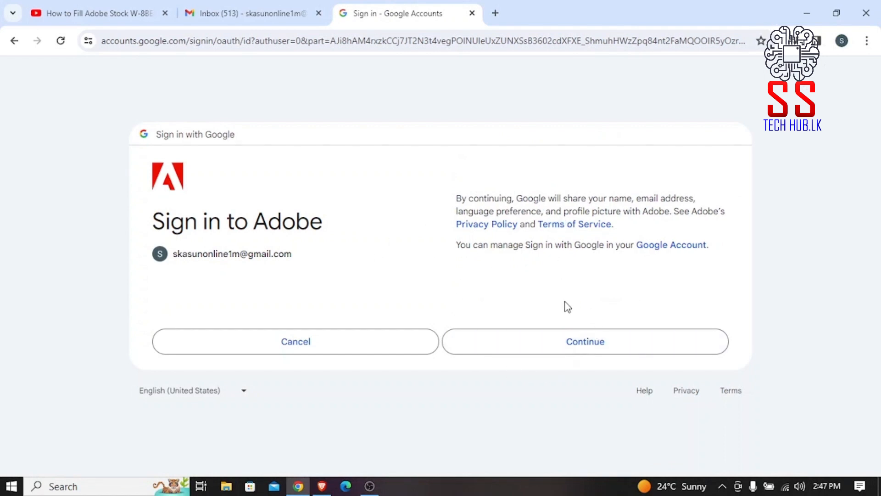
{"action": "left_click", "coordinate": [532, 343]}
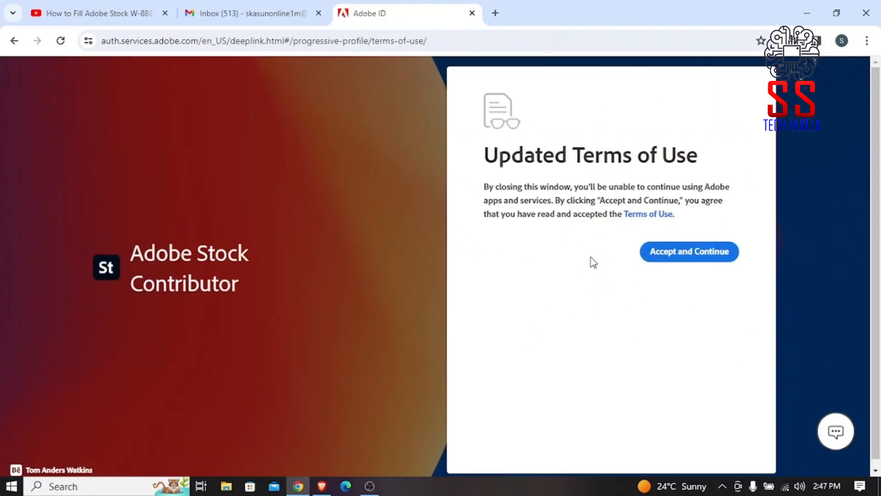
{"action": "left_click", "coordinate": [699, 258]}
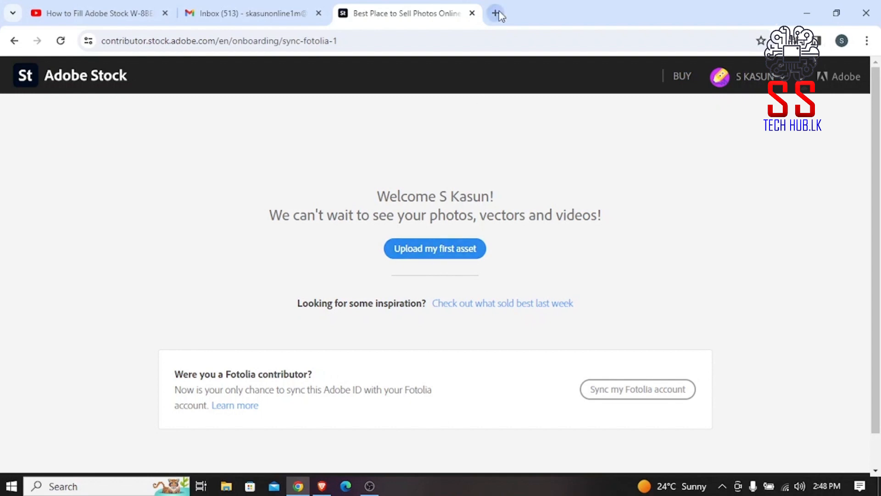
Upload a background-removed portrait preview image as the first asset.
{"action": "left_click", "coordinate": [411, 249]}
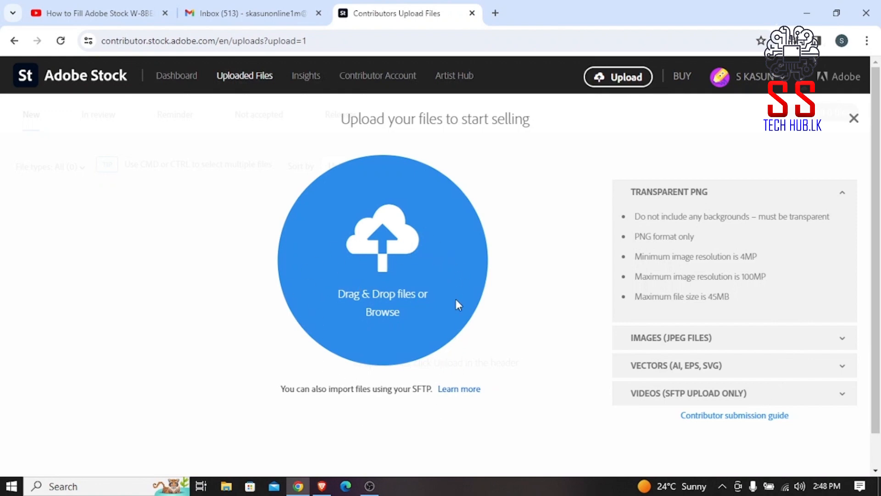
{"action": "left_click", "coordinate": [370, 317]}
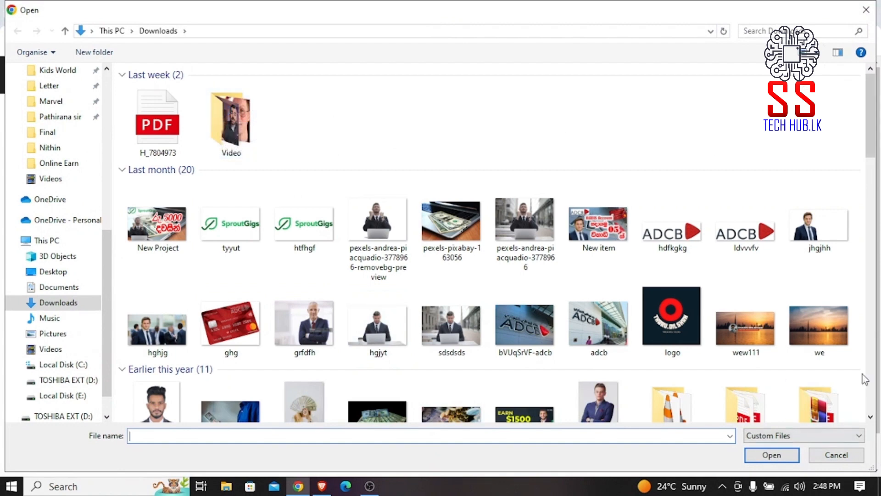
{"action": "left_click", "coordinate": [387, 195]}
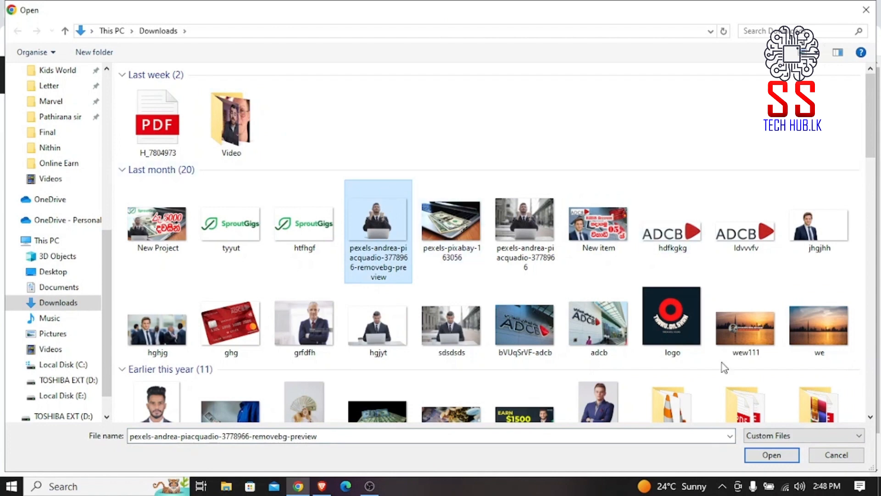
{"action": "left_click", "coordinate": [765, 459]}
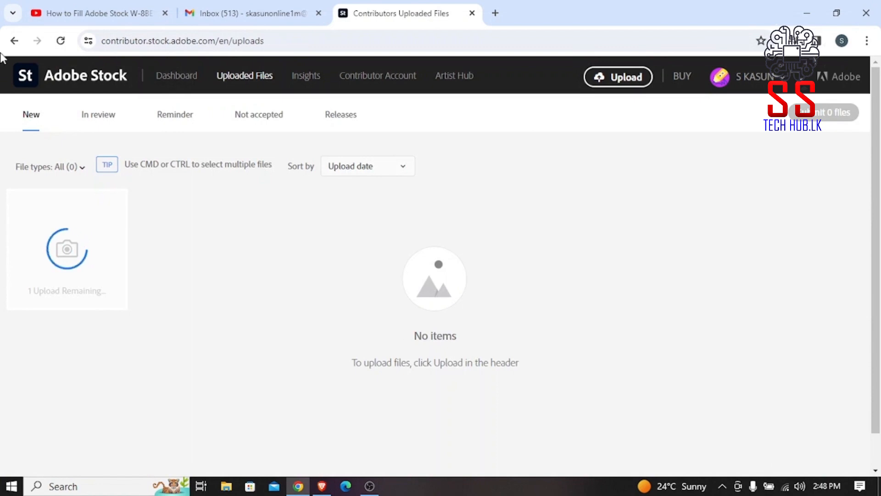
Upload the sunset skyline photo named 'we' as well.
{"action": "left_click", "coordinate": [14, 41]}
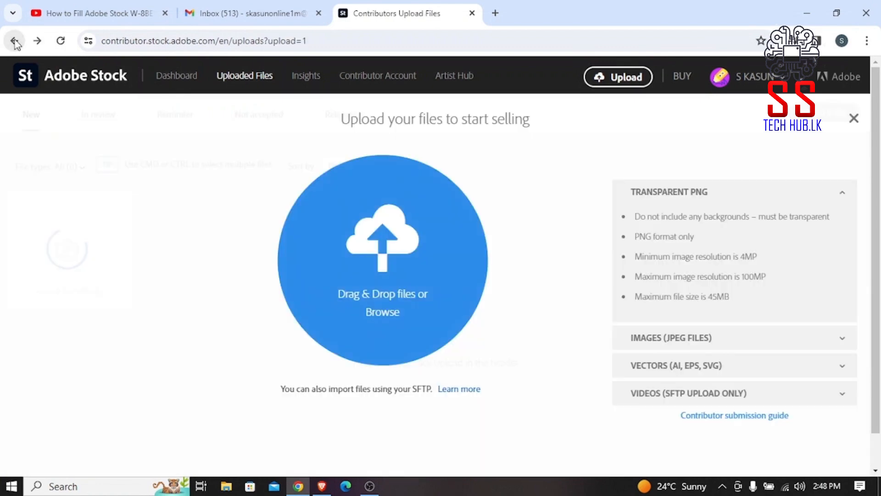
{"action": "left_click", "coordinate": [388, 309]}
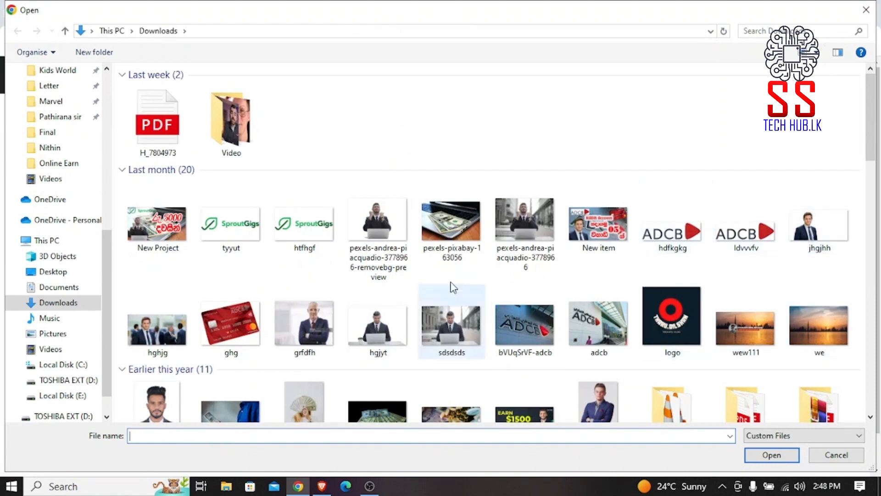
{"action": "left_click", "coordinate": [826, 352]}
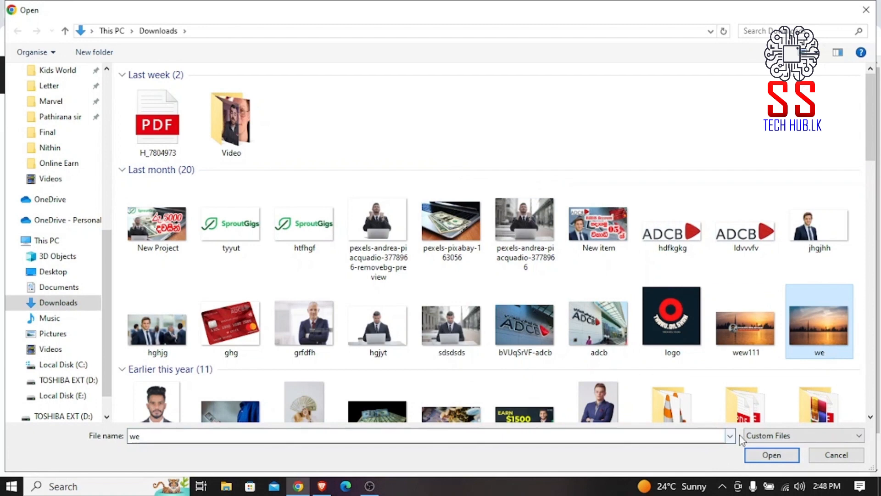
{"action": "left_click", "coordinate": [765, 456]}
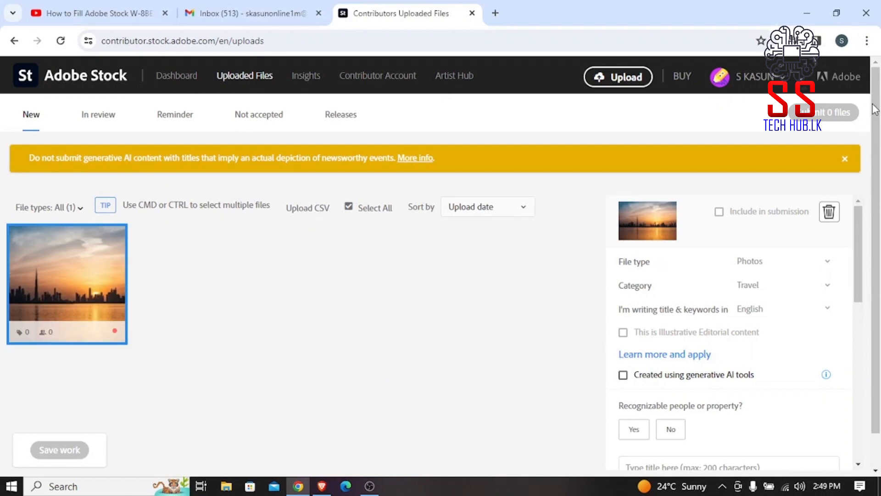
Add all 25 suggested keywords to the skyline photo.
{"action": "left_click_drag", "start_coordinate": [876, 105], "coordinate": [878, 198]}
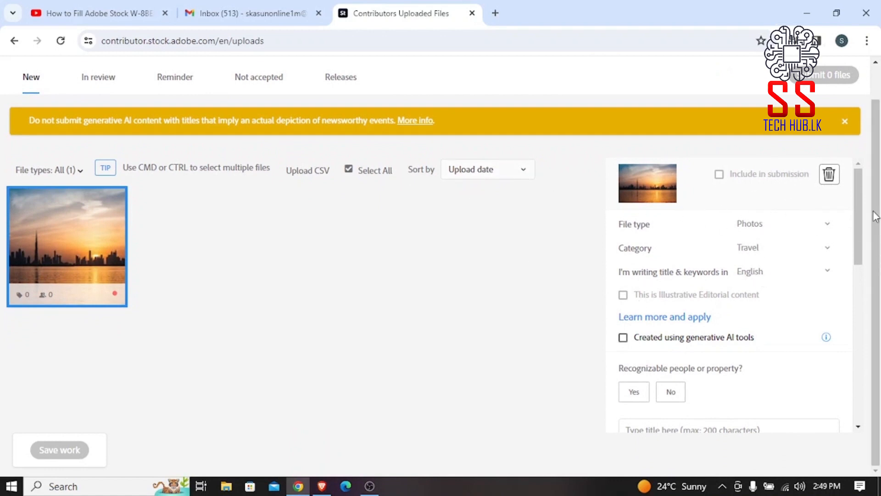
{"action": "left_click_drag", "start_coordinate": [856, 188], "coordinate": [845, 312]}
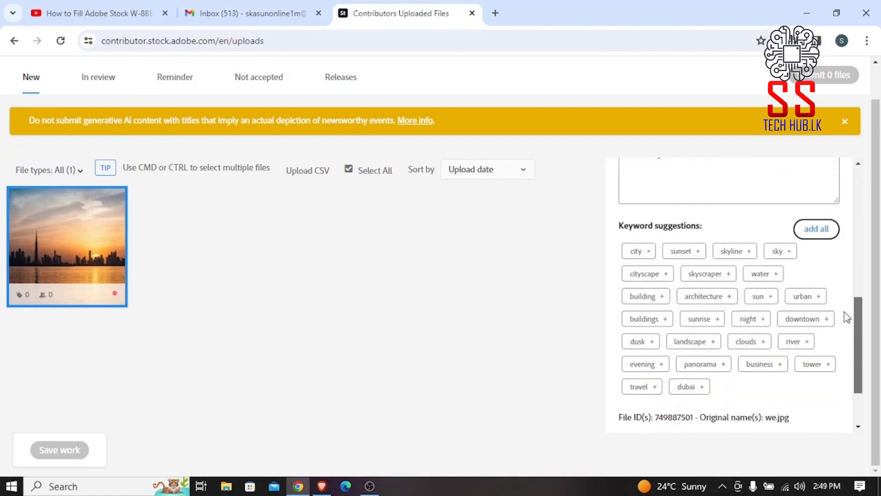
{"action": "left_click", "coordinate": [809, 229]}
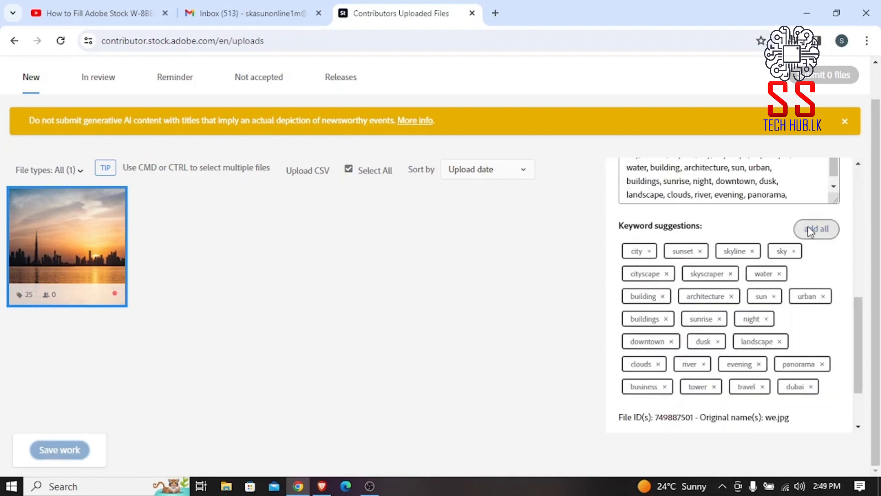
{"action": "left_click_drag", "start_coordinate": [866, 325], "coordinate": [880, 232]}
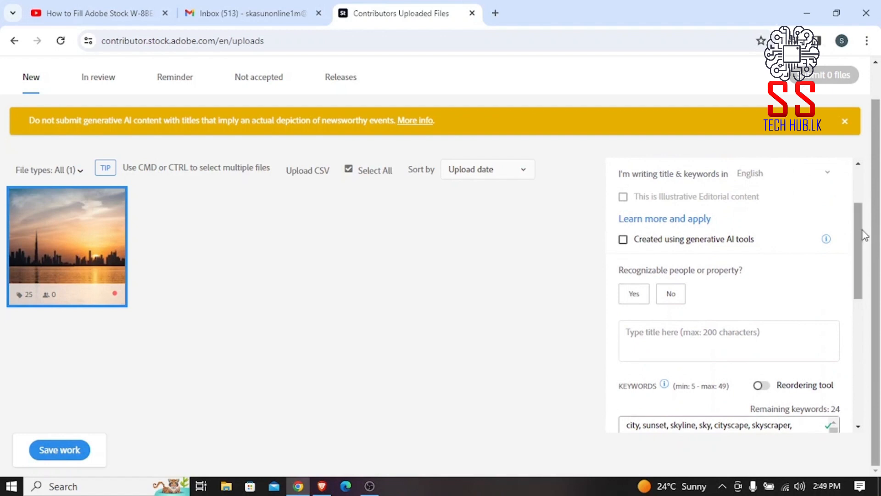
{"action": "left_click_drag", "start_coordinate": [861, 235], "coordinate": [862, 192]}
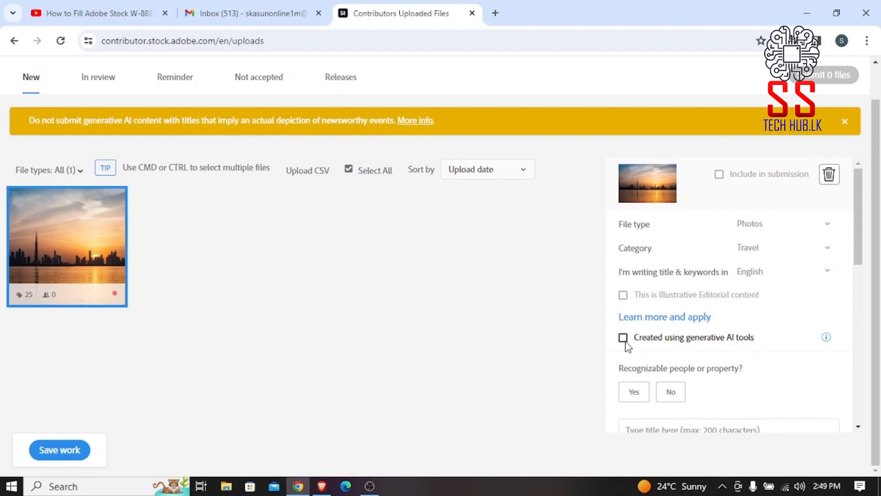
Answer No for recognizable people or property and begin entering the photo's title.
{"action": "left_click", "coordinate": [669, 402]}
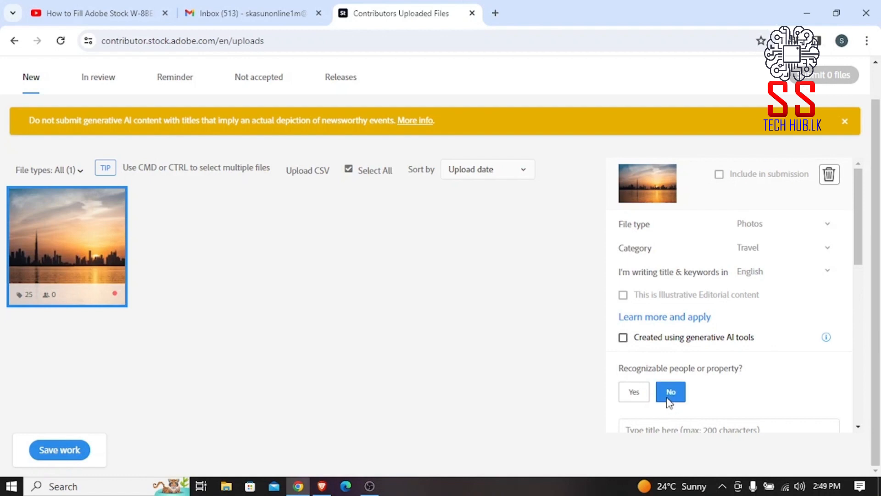
{"action": "scroll", "coordinate": [860, 212], "scroll_direction": "down", "scroll_amount": 4}
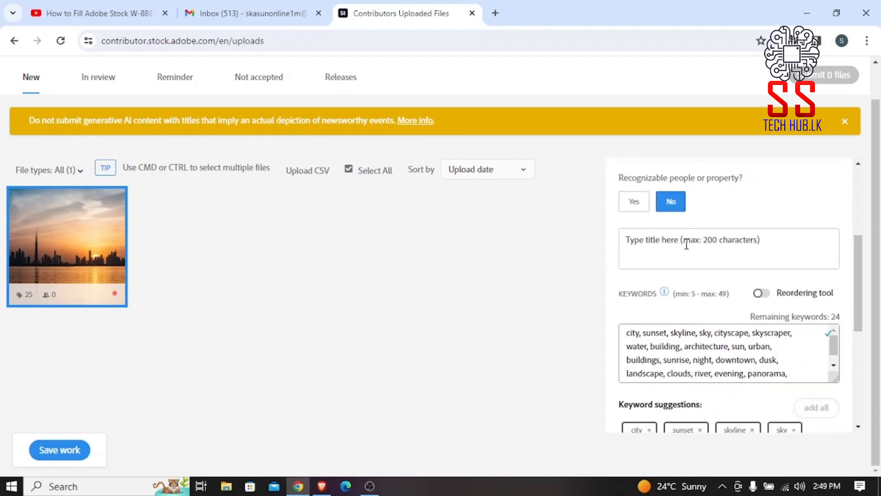
{"action": "left_click", "coordinate": [638, 245]}
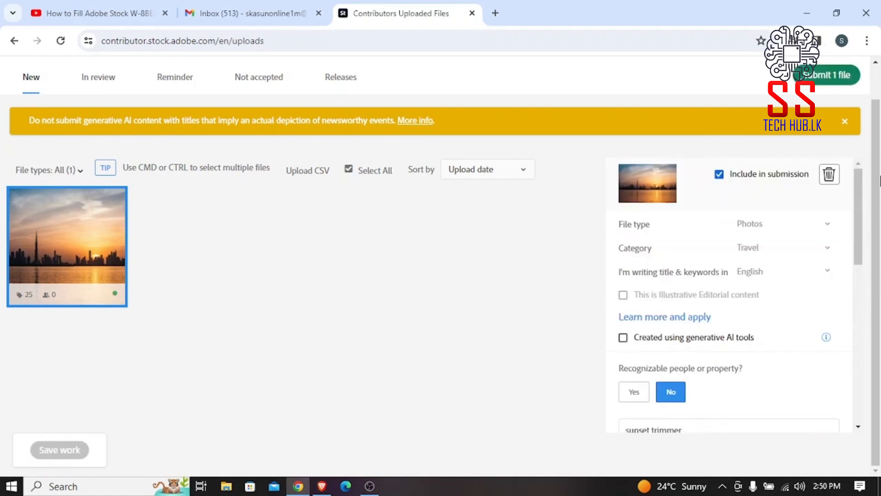
{"action": "left_click_drag", "start_coordinate": [880, 176], "coordinate": [880, 133]}
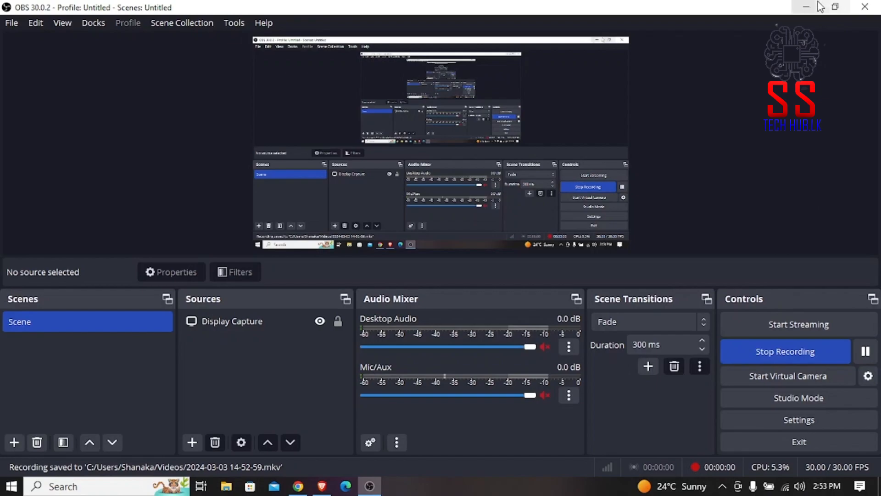
Go to the contributor account settings and start editing the address.
{"action": "left_click", "coordinate": [806, 7]}
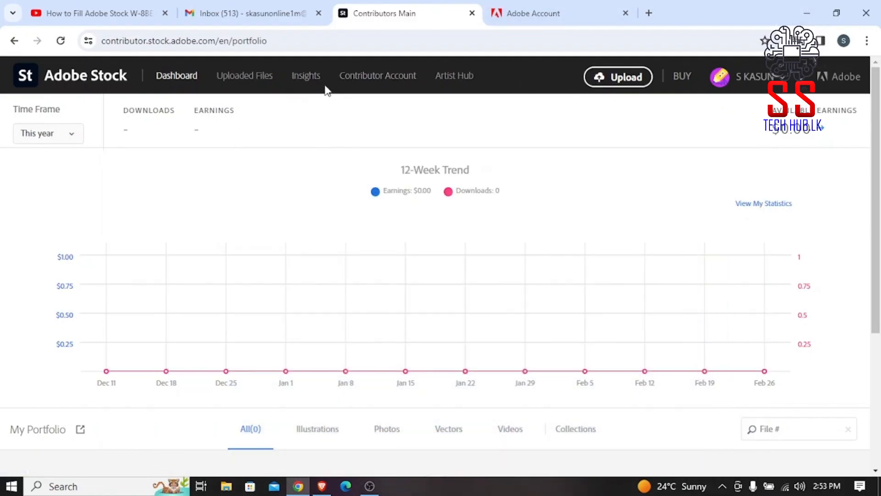
{"action": "left_click", "coordinate": [384, 76]}
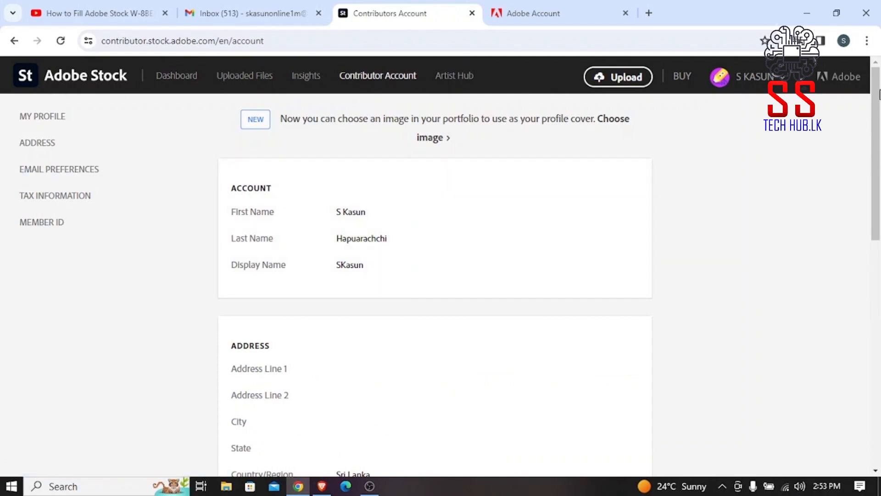
{"action": "left_click_drag", "start_coordinate": [880, 95], "coordinate": [880, 206]}
{"action": "mouse_move", "coordinate": [351, 106]}
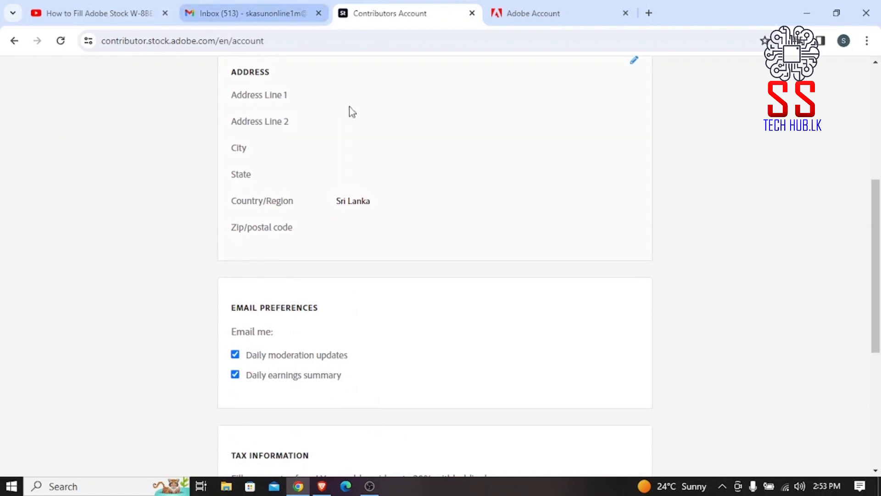
{"action": "left_click", "coordinate": [636, 62]}
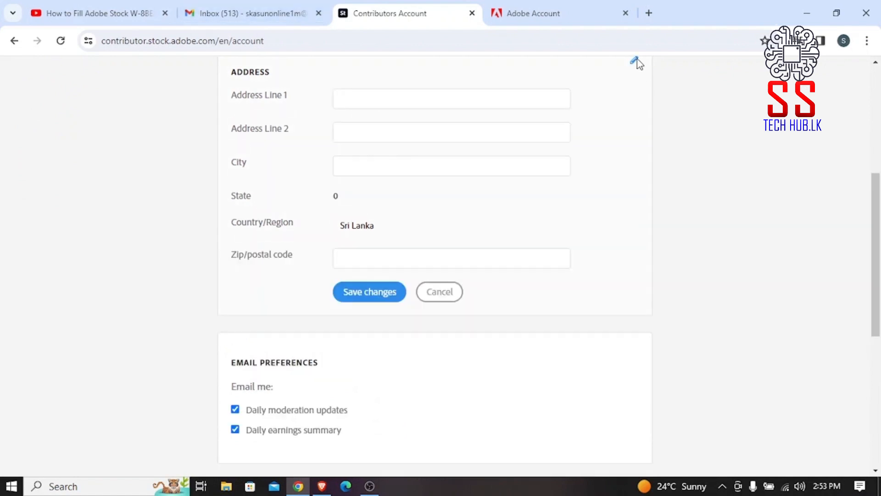
Enter the contributor's street address in Address Line 1 and Address Line 2.
{"action": "left_click", "coordinate": [386, 98]}
{"action": "type", "text": "S"}
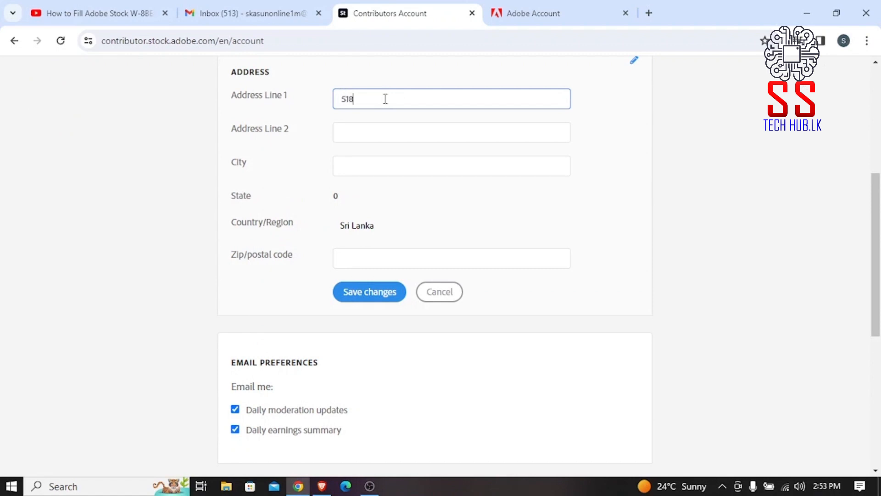
{"action": "left_click", "coordinate": [388, 126]}
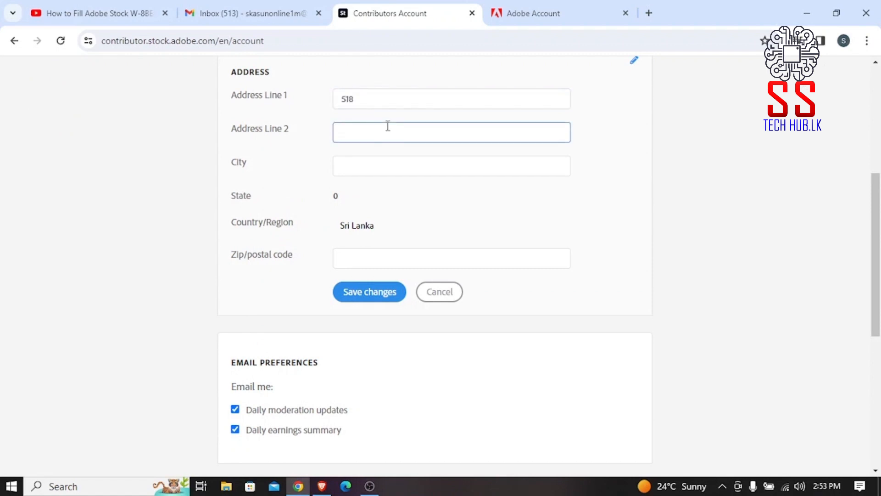
{"action": "type", "text": "mla"}
{"action": "key", "text": "BackSpace"}
{"action": "key", "text": "BackSpace"}
{"action": "key", "text": "BackSpace"}
{"action": "type", "text": "Malabe"}
Fill in the city and postal code and save the address changes.
{"action": "left_click", "coordinate": [378, 174]}
{"action": "type", "text": "Kadan"}
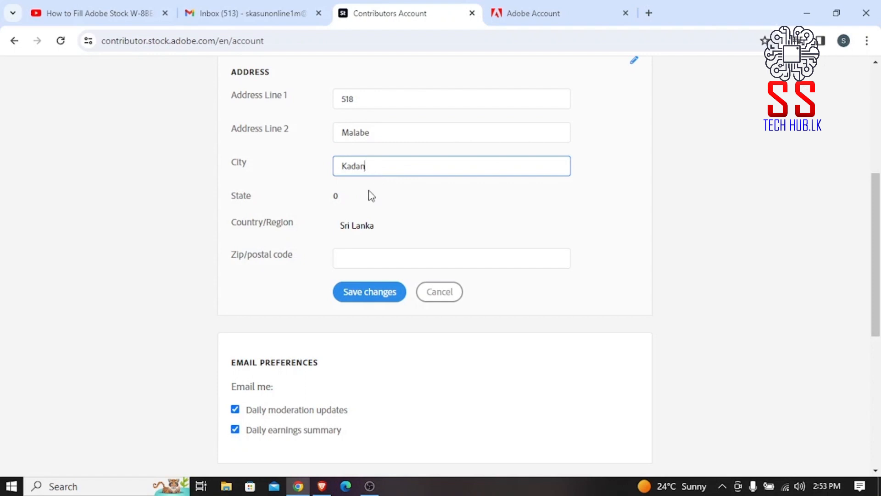
{"action": "left_click", "coordinate": [379, 257]}
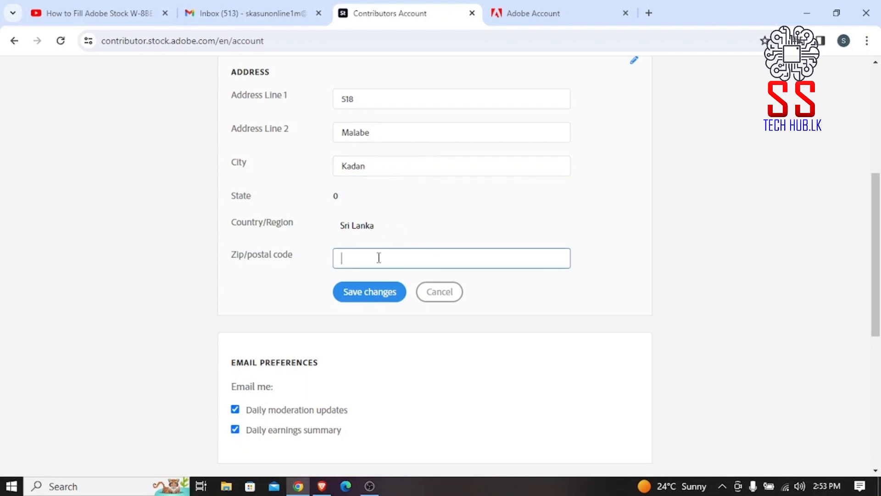
{"action": "type", "text": "11010"}
{"action": "left_click", "coordinate": [362, 296]}
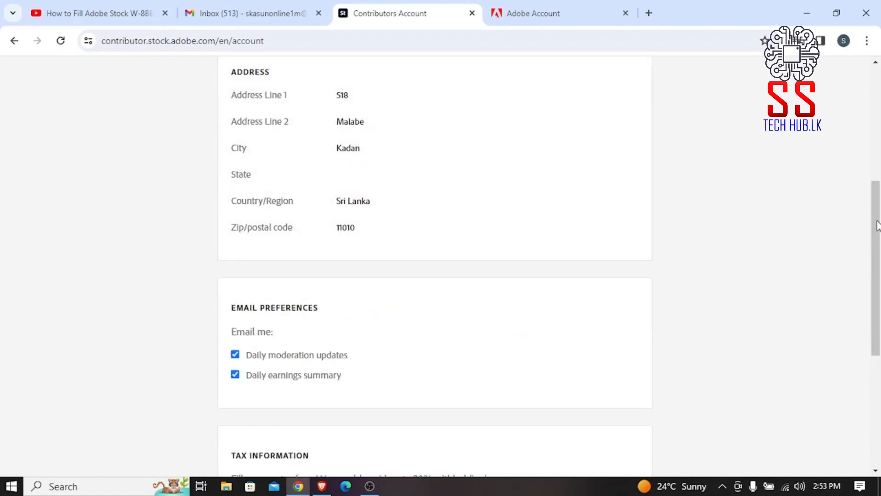
{"action": "left_click_drag", "start_coordinate": [878, 225], "coordinate": [877, 339]}
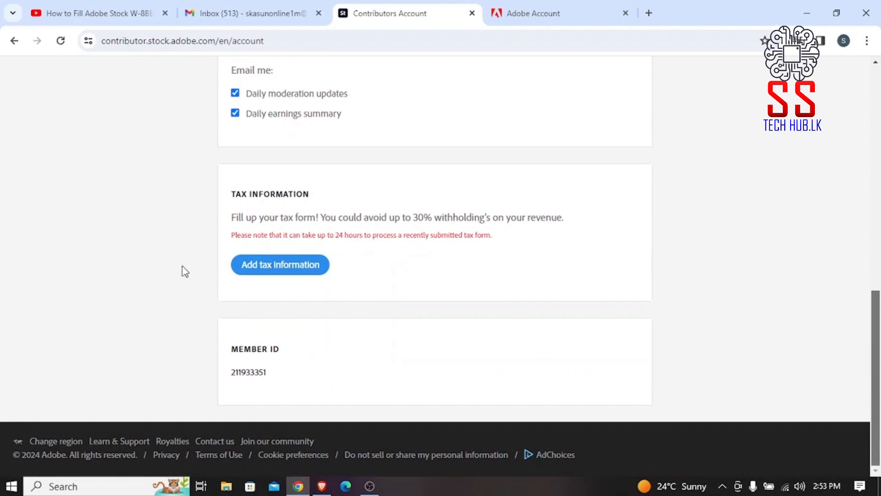
Begin adding tax information and declare filing as an individual.
{"action": "left_click", "coordinate": [280, 265]}
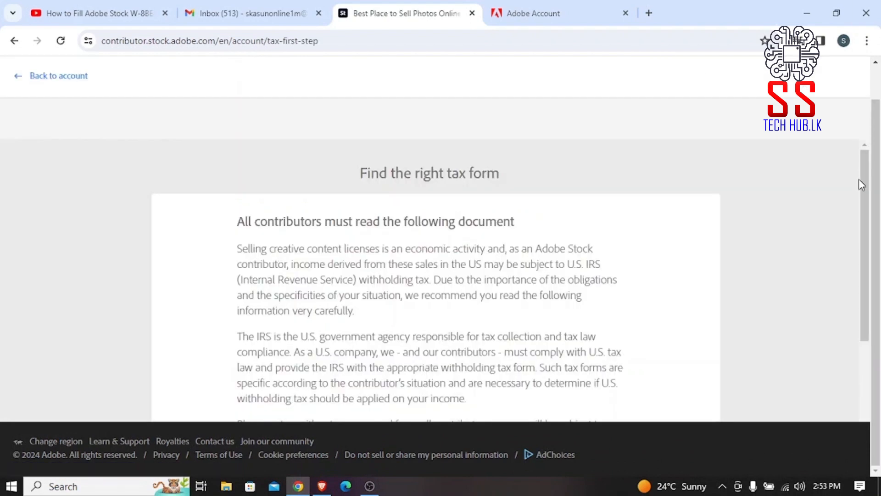
{"action": "left_click_drag", "start_coordinate": [862, 180], "coordinate": [858, 311]}
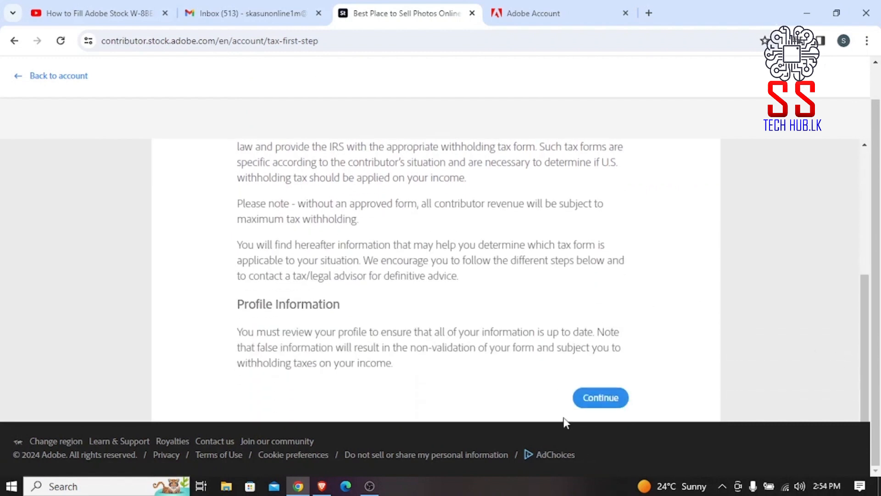
{"action": "left_click", "coordinate": [612, 404]}
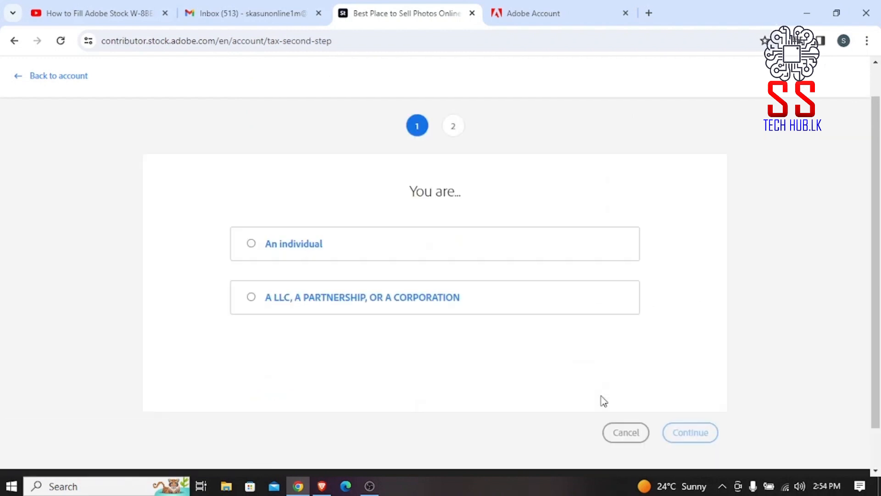
{"action": "left_click", "coordinate": [258, 242]}
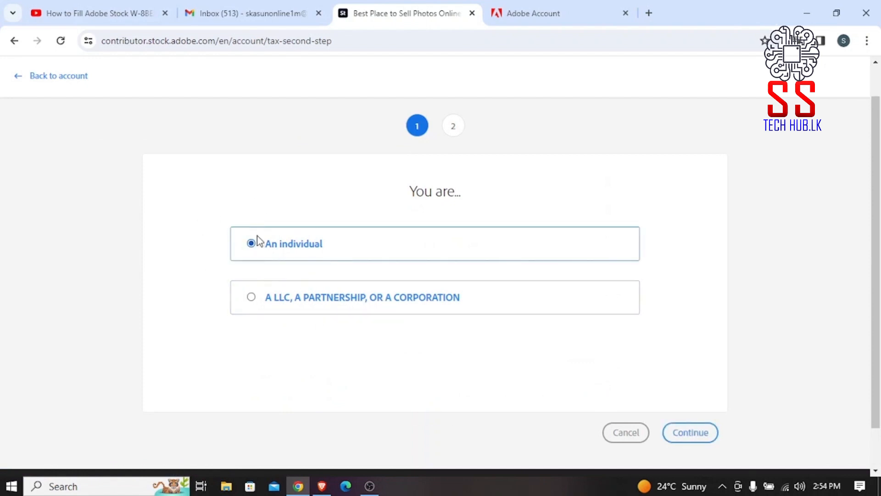
{"action": "left_click", "coordinate": [690, 434]}
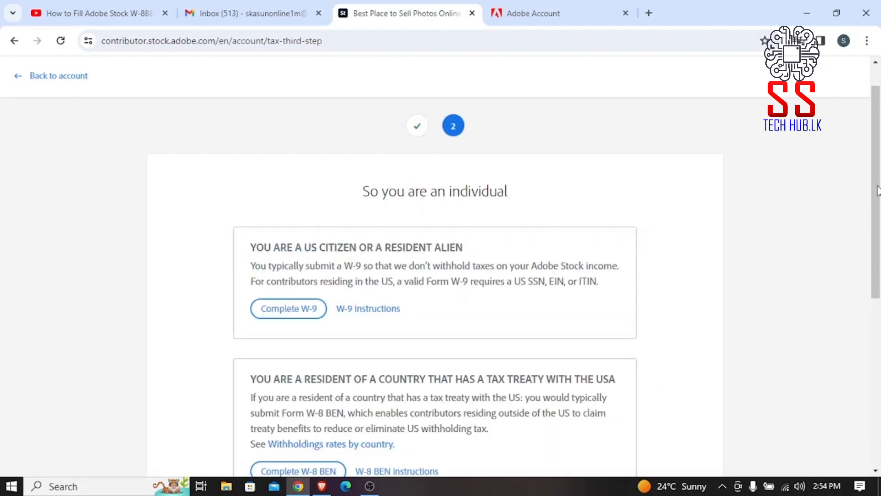
Start the non-treaty W-8BEN, accept the Terms of Use, and enlarge the form.
{"action": "scroll", "coordinate": [878, 190], "scroll_direction": "down", "scroll_amount": 2}
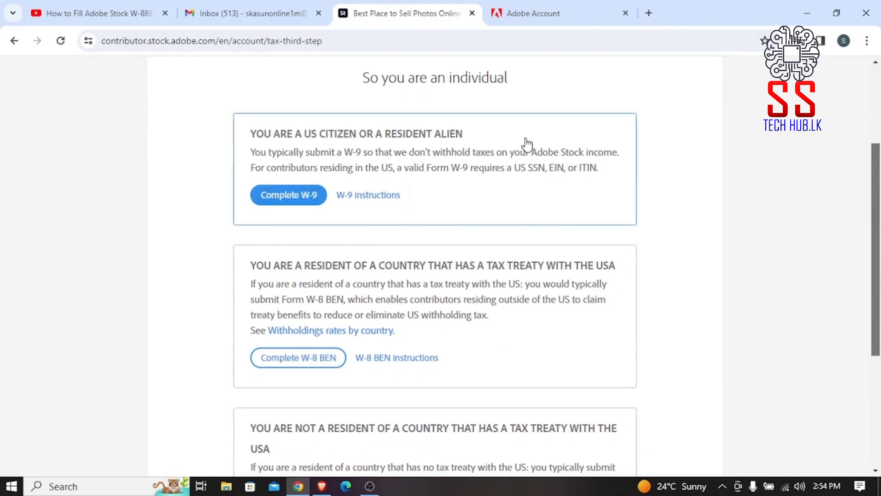
{"action": "left_click_drag", "start_coordinate": [877, 213], "coordinate": [869, 324]}
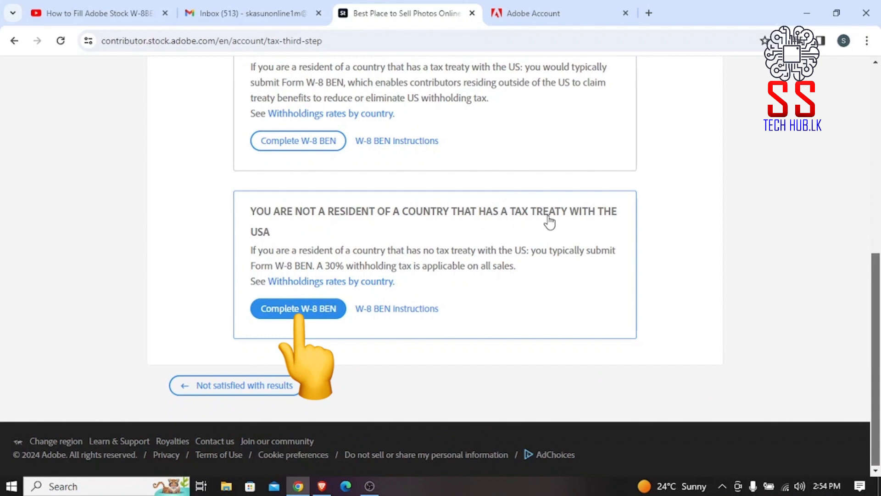
{"action": "left_click", "coordinate": [300, 313]}
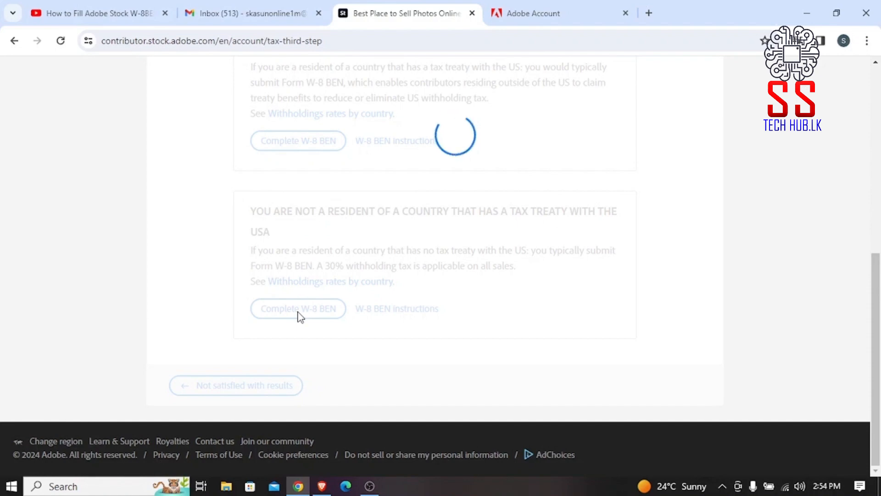
{"action": "scroll", "coordinate": [863, 270], "scroll_direction": "down", "scroll_amount": 10}
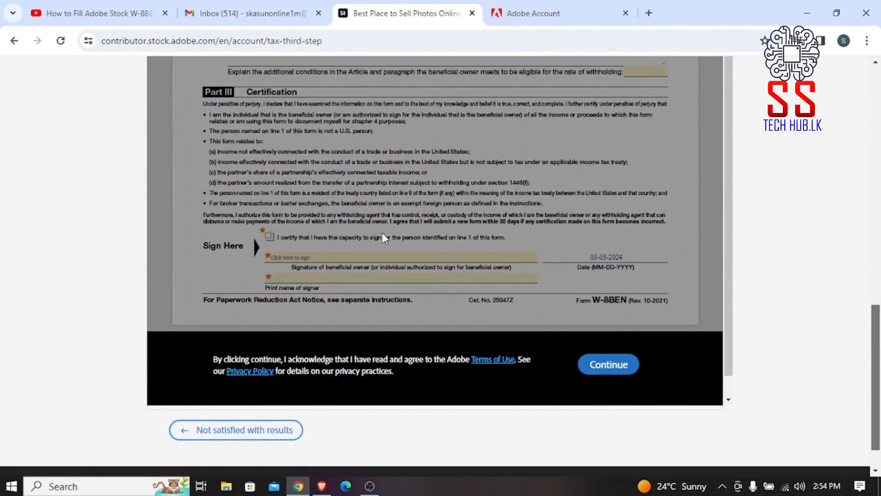
{"action": "left_click_drag", "start_coordinate": [878, 398], "coordinate": [880, 197]}
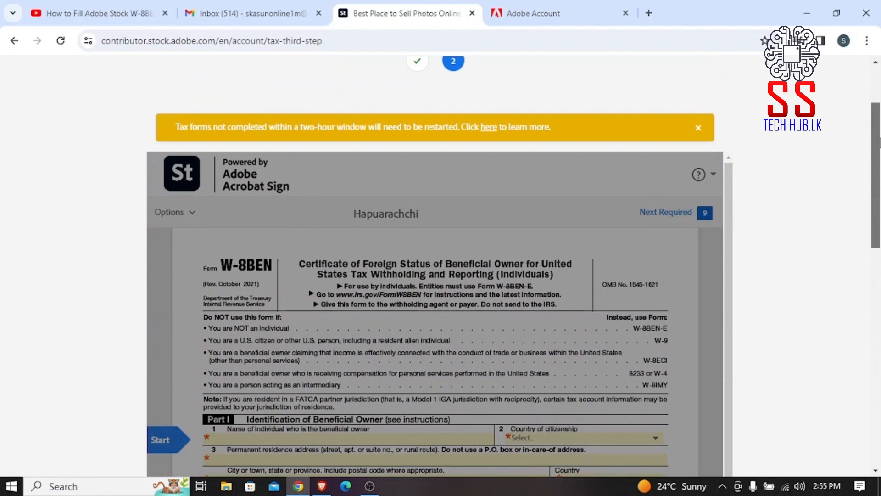
{"action": "scroll", "coordinate": [670, 218], "scroll_direction": "down", "scroll_amount": 4}
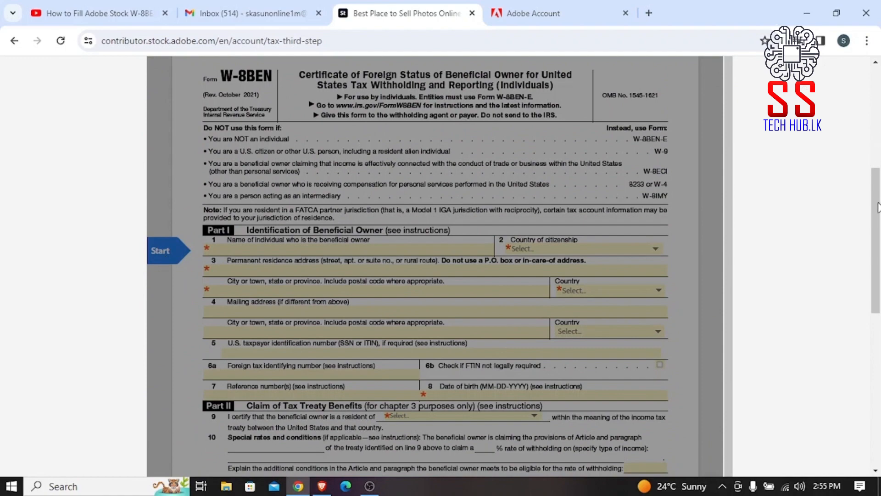
{"action": "left_click_drag", "start_coordinate": [879, 208], "coordinate": [863, 347]}
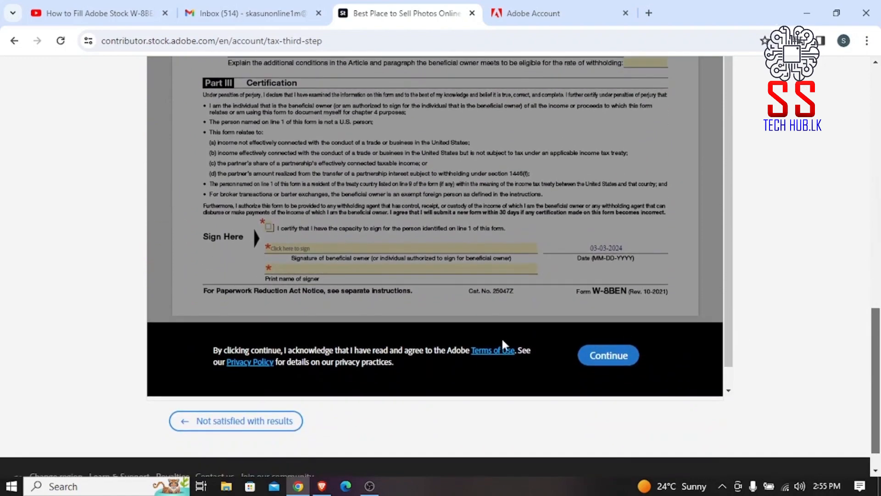
{"action": "left_click", "coordinate": [607, 356]}
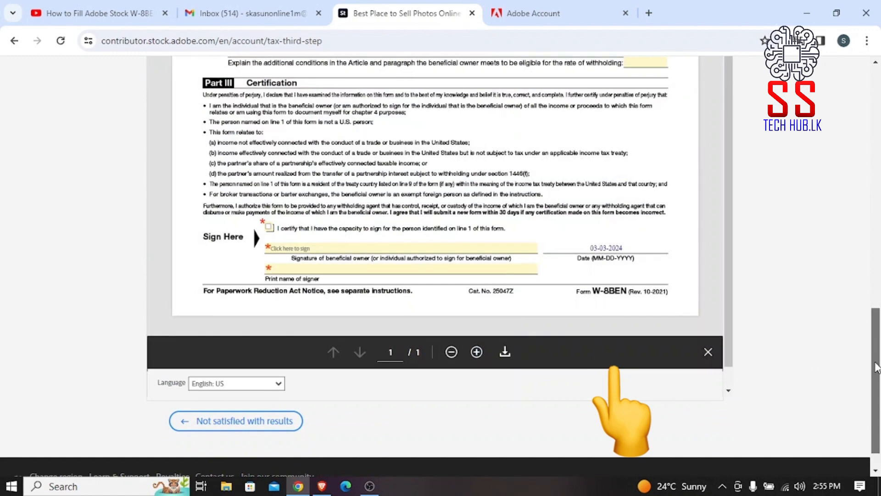
{"action": "key", "text": "ctrl+plus"}
{"action": "key", "text": "ctrl+plus"}
{"action": "key", "text": "ctrl+plus"}
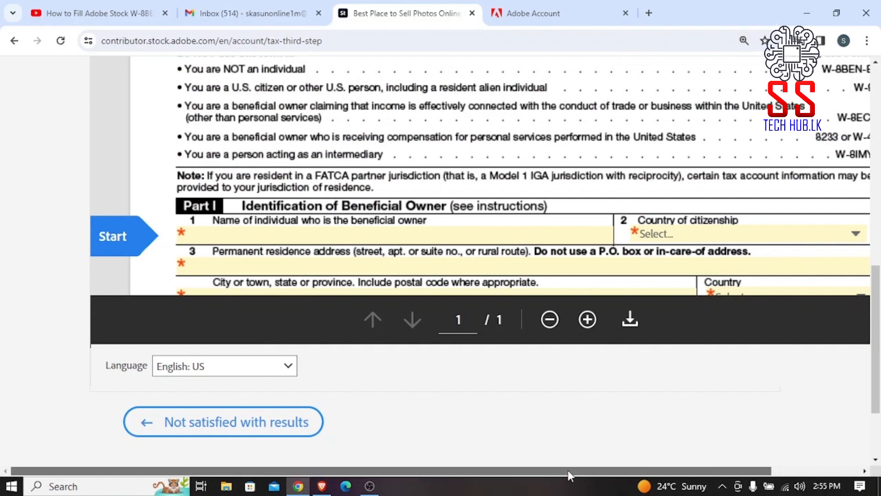
Enter the contributor's permanent residence address, city and date of birth in Part I.
{"action": "left_click_drag", "start_coordinate": [568, 470], "coordinate": [617, 476]}
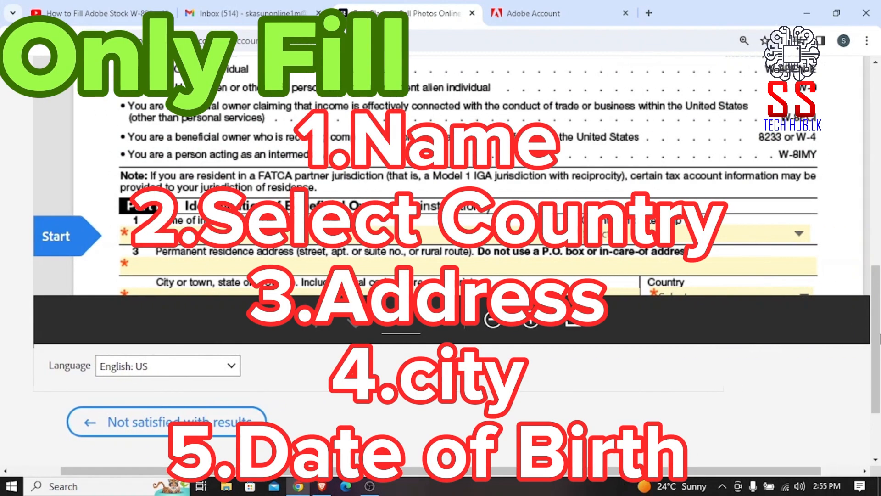
{"action": "left_click_drag", "start_coordinate": [878, 307], "coordinate": [880, 288]}
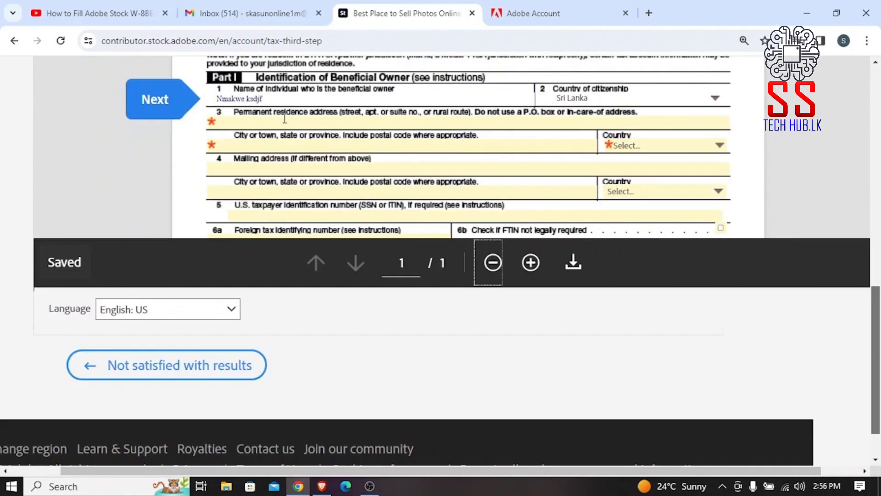
{"action": "left_click", "coordinate": [287, 120]}
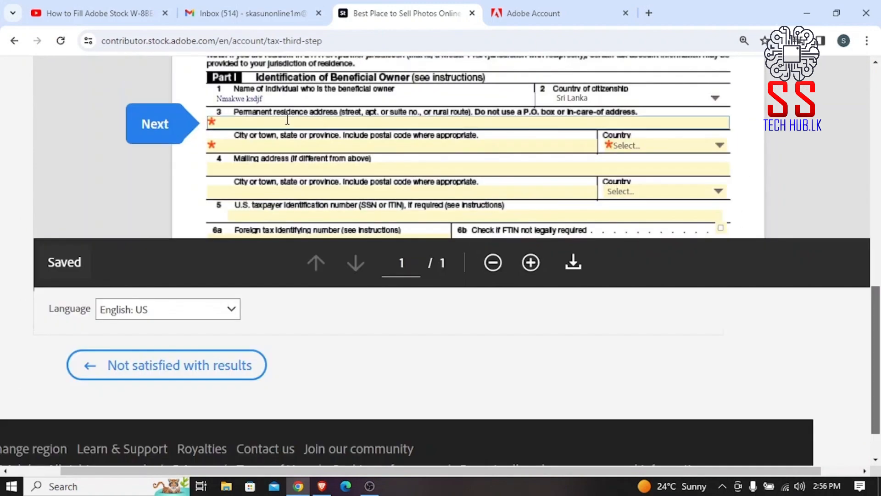
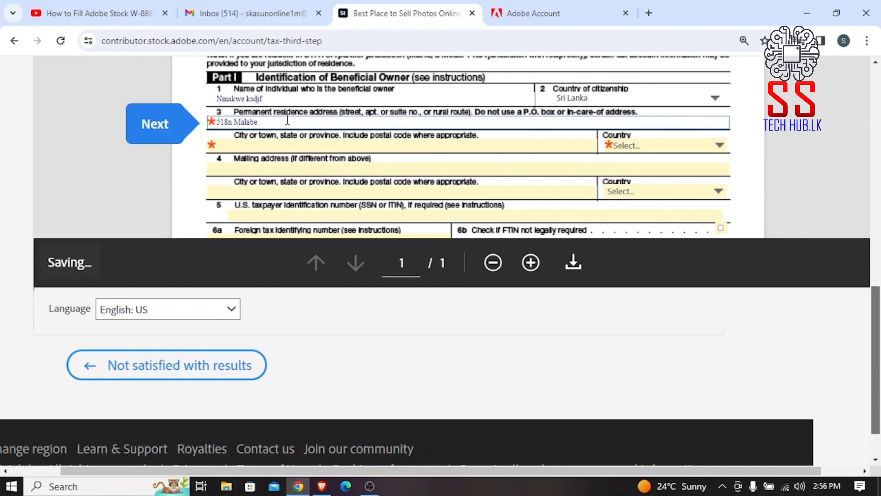
{"action": "type", "text": "Kada"}
{"action": "left_click", "coordinate": [304, 146]}
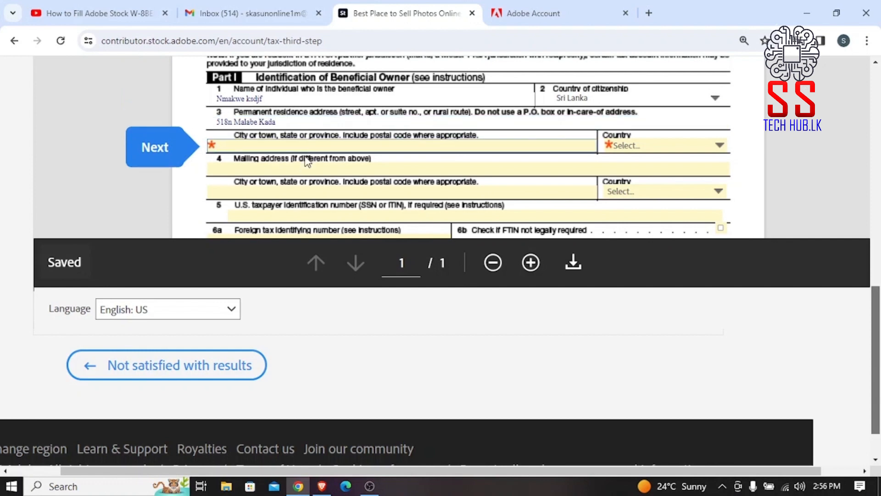
{"action": "type", "text": "Kadana"}
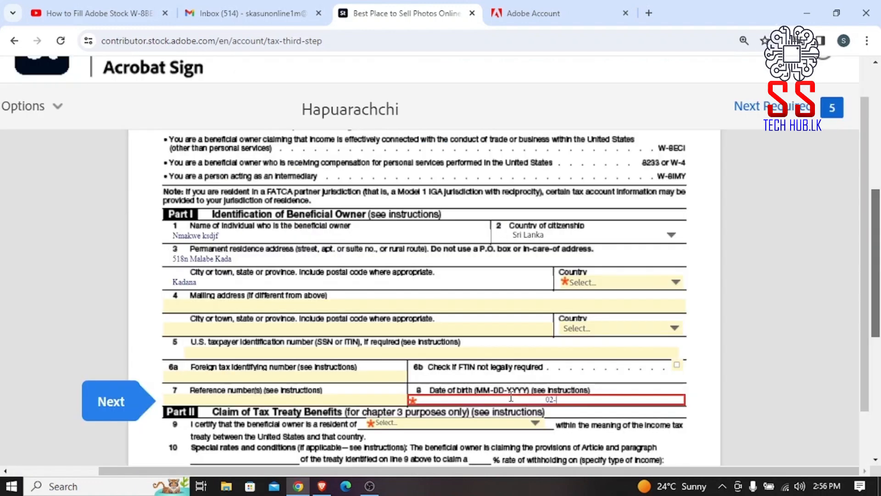
{"action": "type", "text": "52"}
{"action": "key", "text": "BackSpace"}
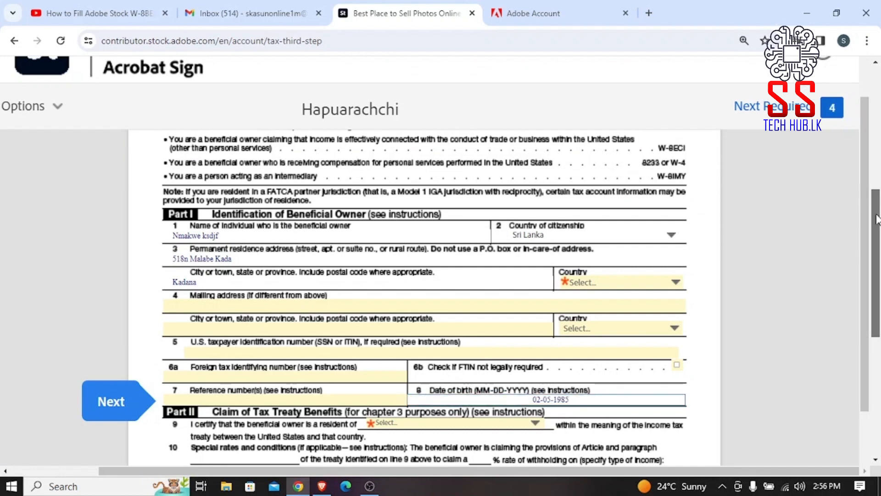
{"action": "left_click_drag", "start_coordinate": [878, 219], "coordinate": [878, 284]}
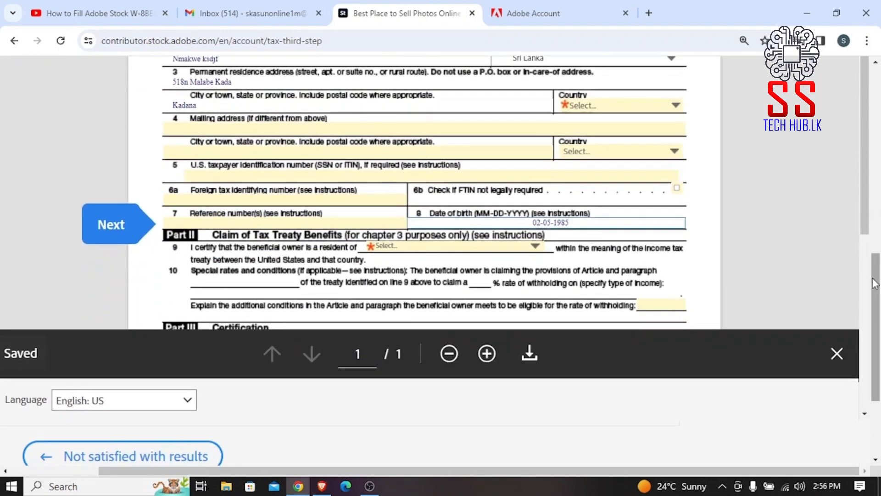
Set line 9 residence to Sri Lanka and line 10 treaty article to 12(2).
{"action": "left_click", "coordinate": [522, 247]}
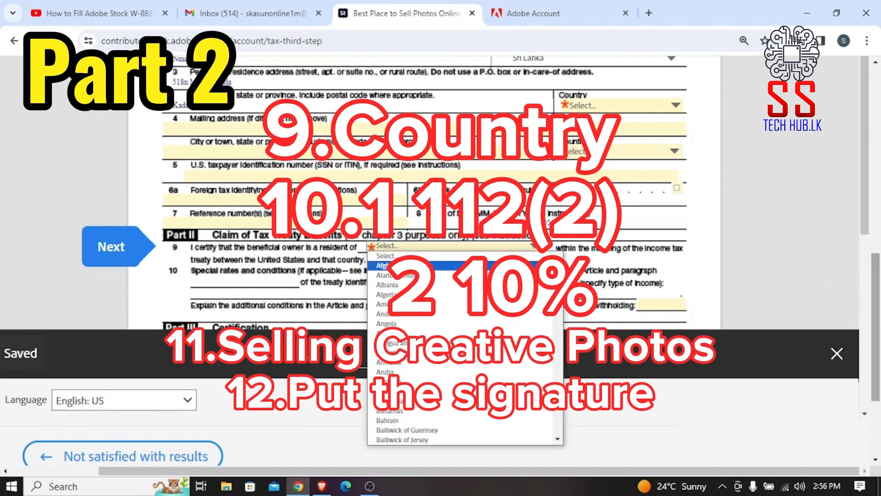
{"action": "left_click_drag", "start_coordinate": [558, 261], "coordinate": [564, 420]}
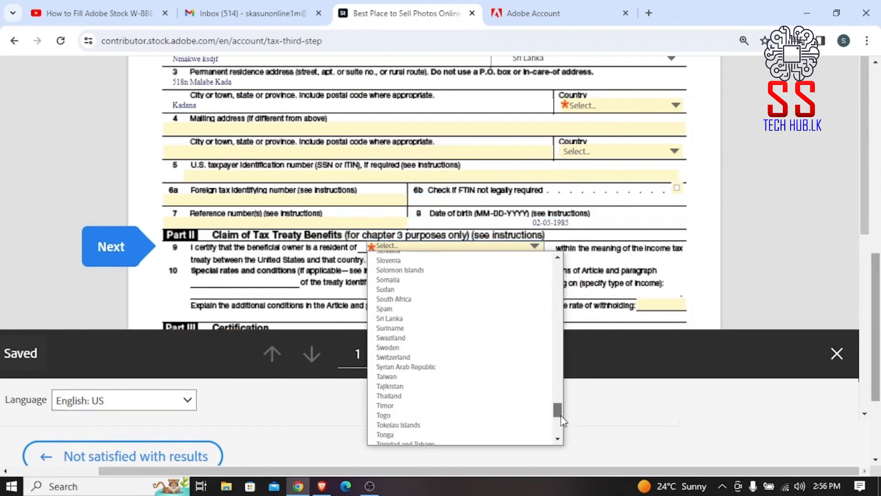
{"action": "left_click", "coordinate": [419, 319]}
{"action": "left_click", "coordinate": [283, 282]}
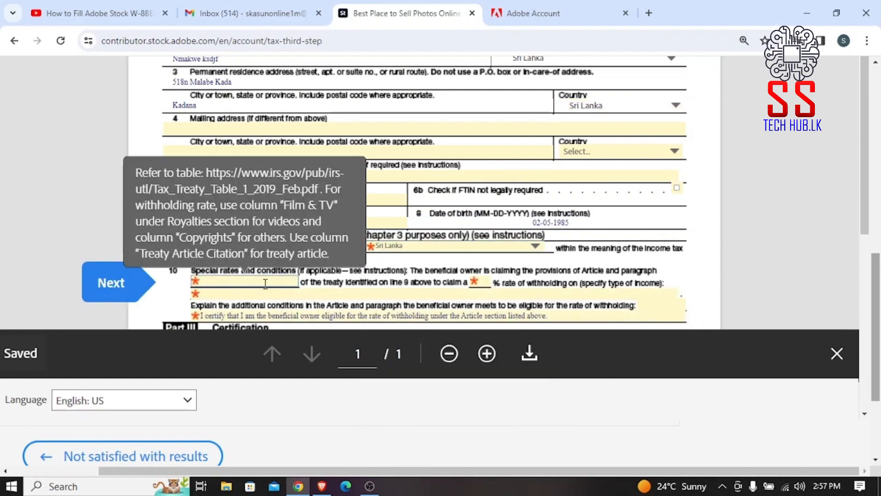
{"action": "type", "text": "12(2"}
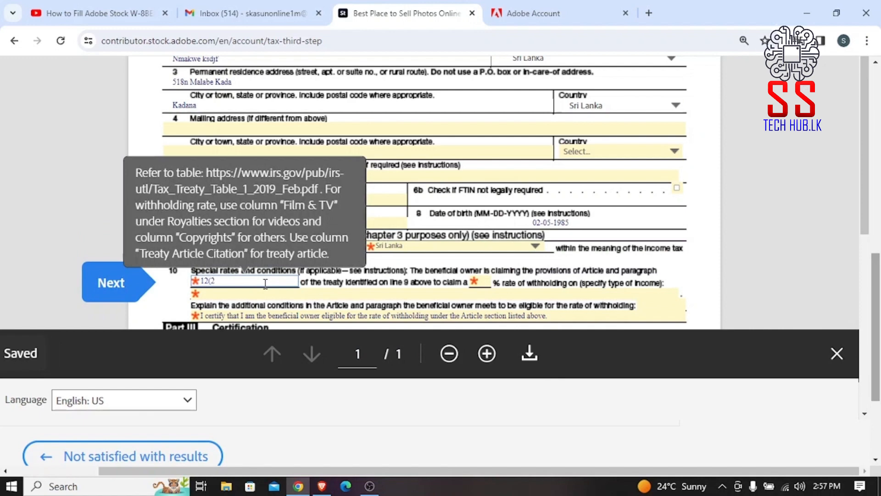
{"action": "type", "text": ")"}
{"action": "left_click", "coordinate": [752, 248]}
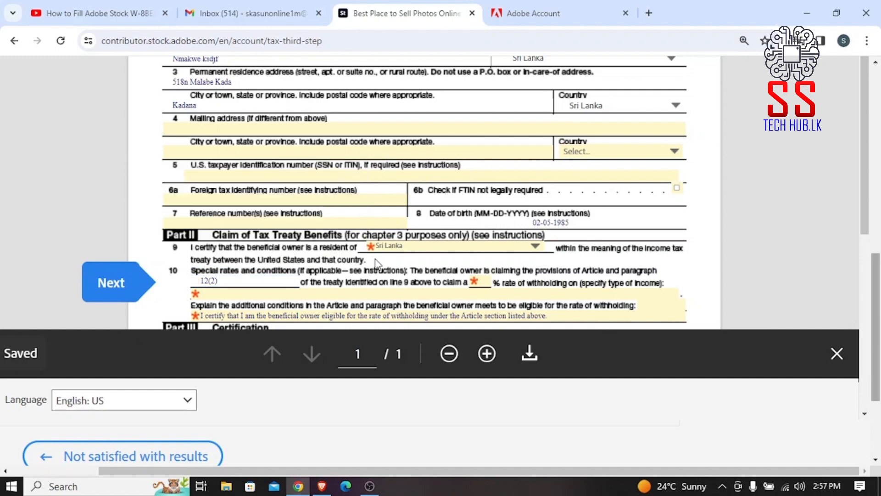
Enter the 10% withholding rate and income type 'selling creative photos and videos'.
{"action": "left_click", "coordinate": [483, 280]}
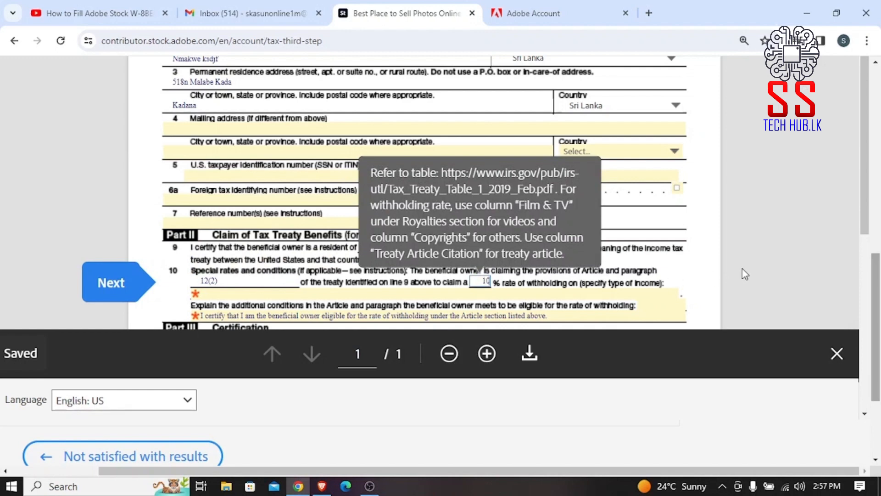
{"action": "left_click", "coordinate": [766, 273]}
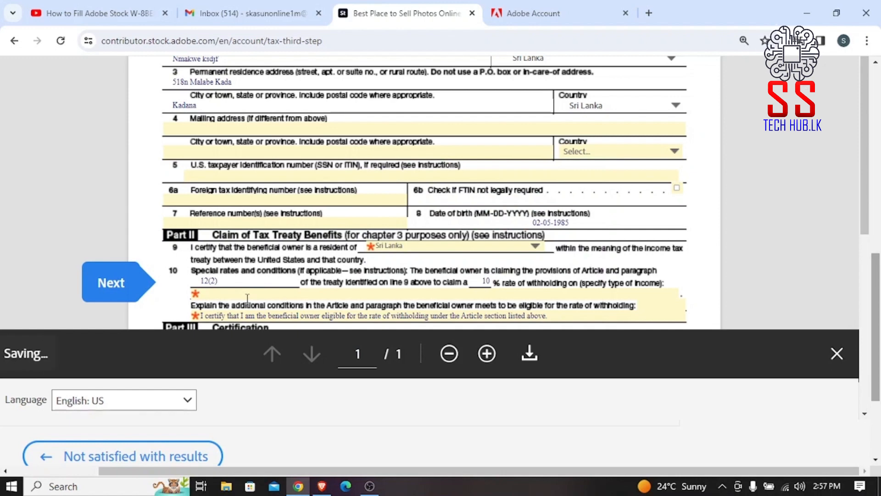
{"action": "left_click", "coordinate": [248, 297]}
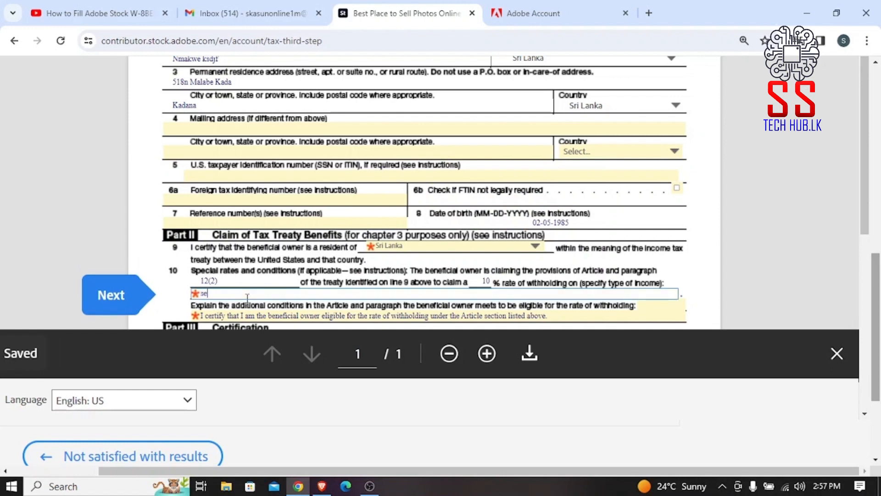
{"action": "type", "text": "selling creative photos and vi"}
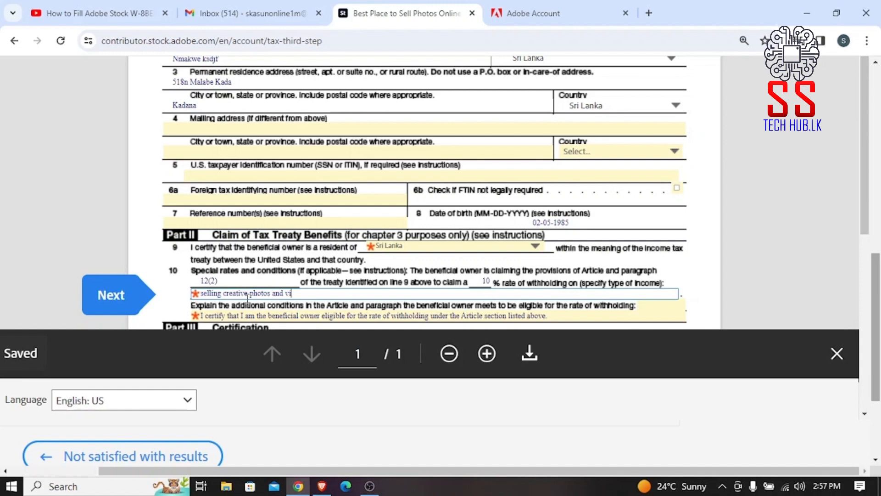
{"action": "type", "text": "os"}
{"action": "left_click_drag", "start_coordinate": [862, 186], "coordinate": [869, 305]}
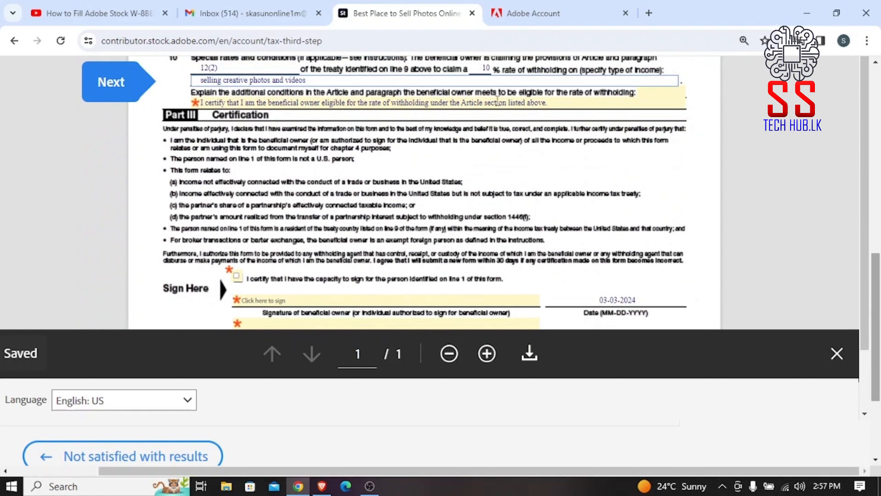
Tick the certification of capacity to sign for the beneficial owner.
{"action": "left_click", "coordinate": [236, 281]}
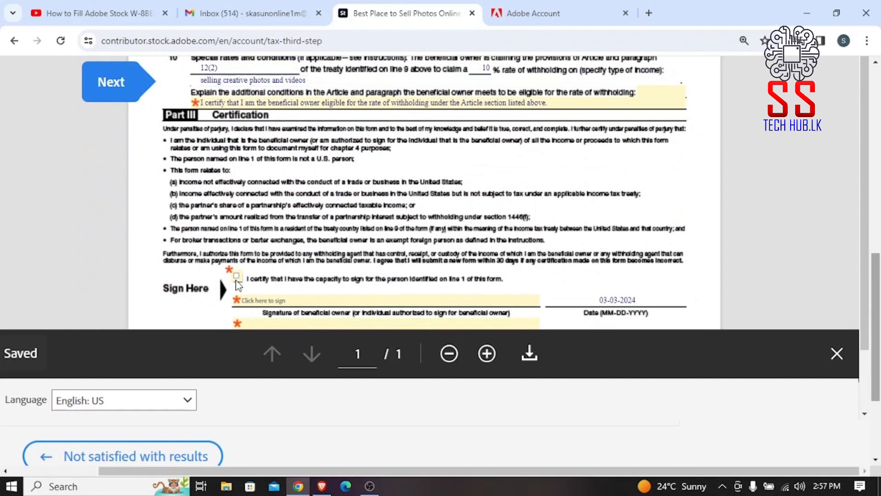
{"action": "left_click", "coordinate": [238, 277]}
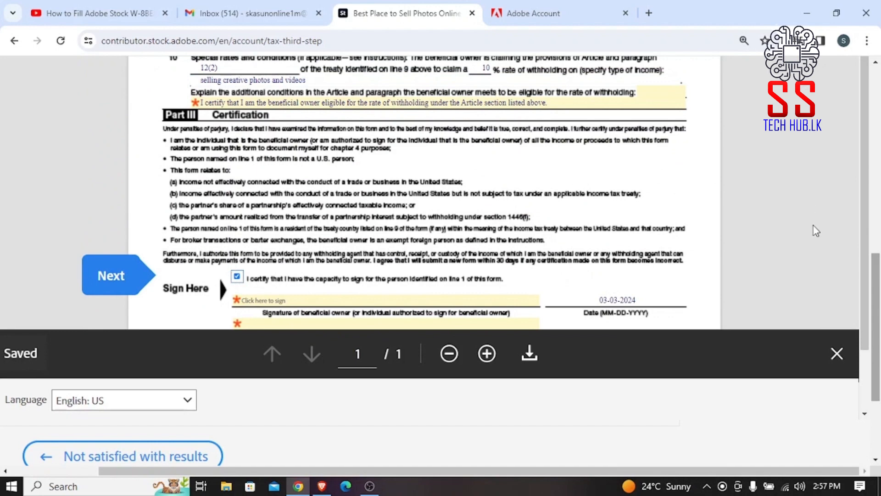
{"action": "scroll", "coordinate": [860, 188], "scroll_direction": "down", "scroll_amount": 3}
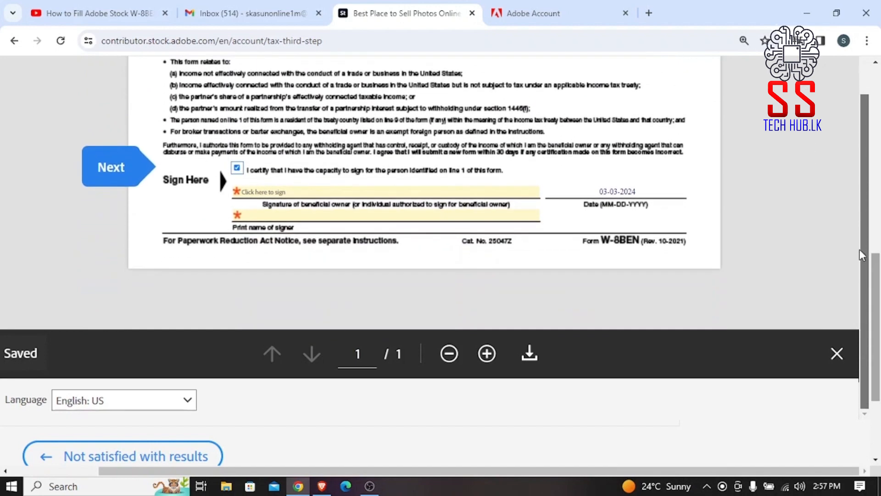
Apply a typed signature and enter the signer's printed name.
{"action": "left_click", "coordinate": [301, 193]}
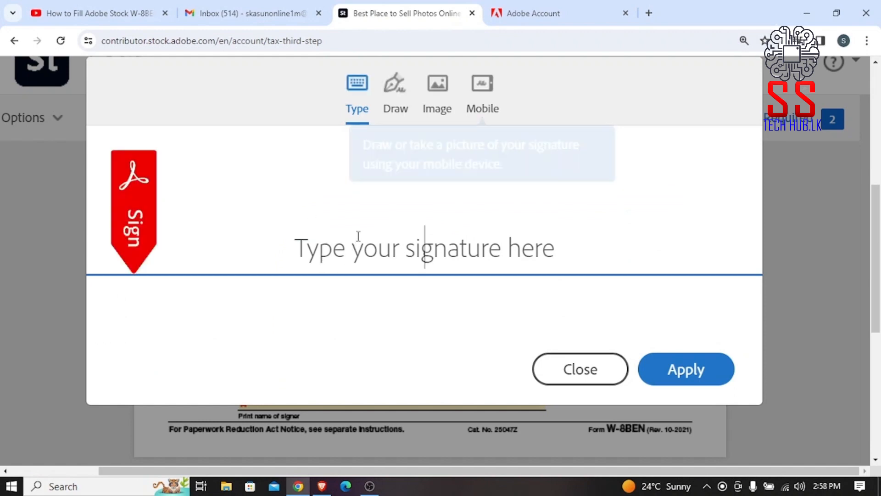
{"action": "type", "text": "M"}
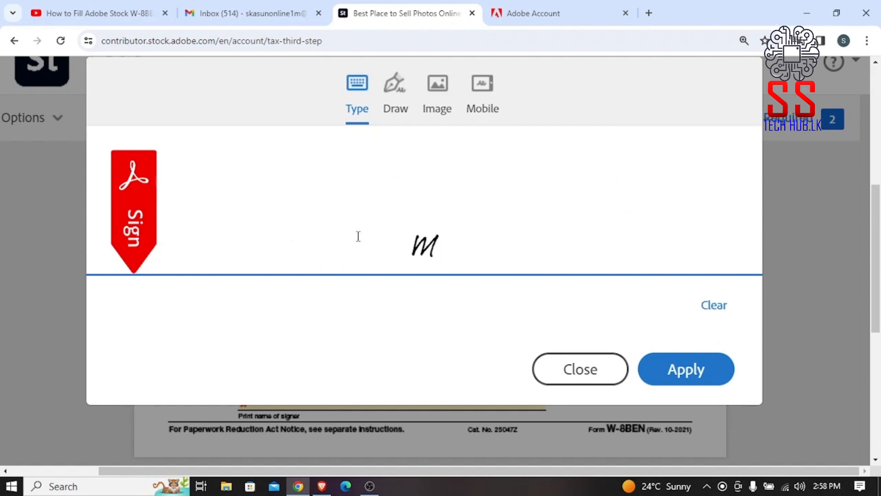
{"action": "type", "text": "ala"}
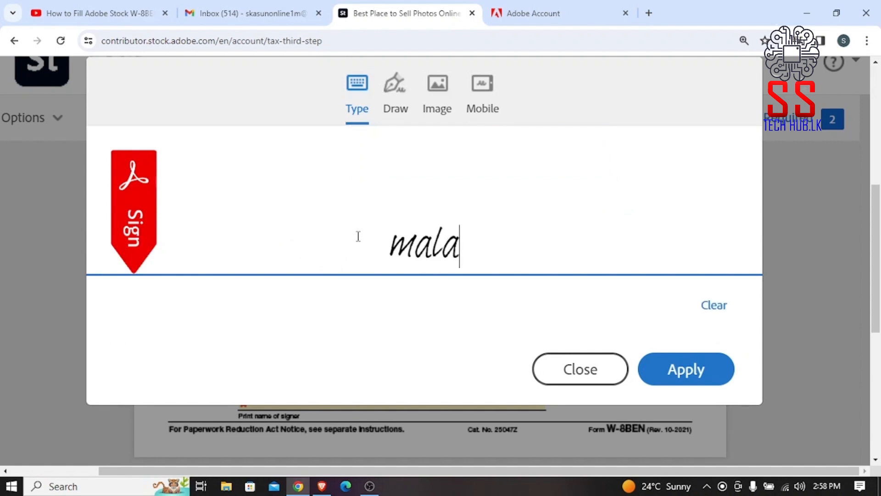
{"action": "key", "text": "BackSpace"}
{"action": "type", "text": "thi"}
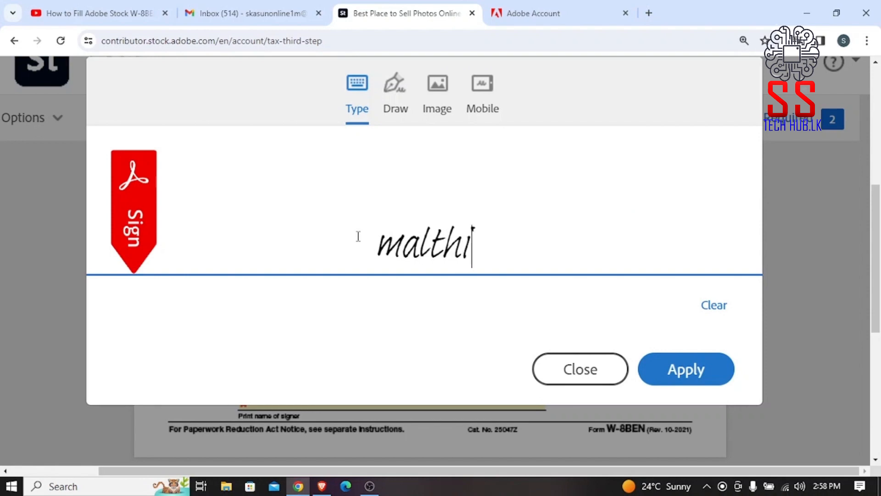
{"action": "left_click", "coordinate": [665, 366]}
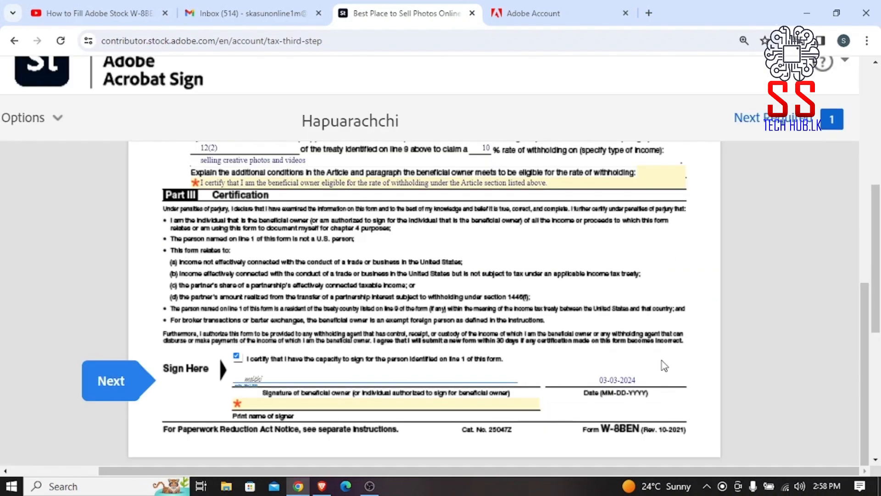
{"action": "left_click", "coordinate": [321, 407]}
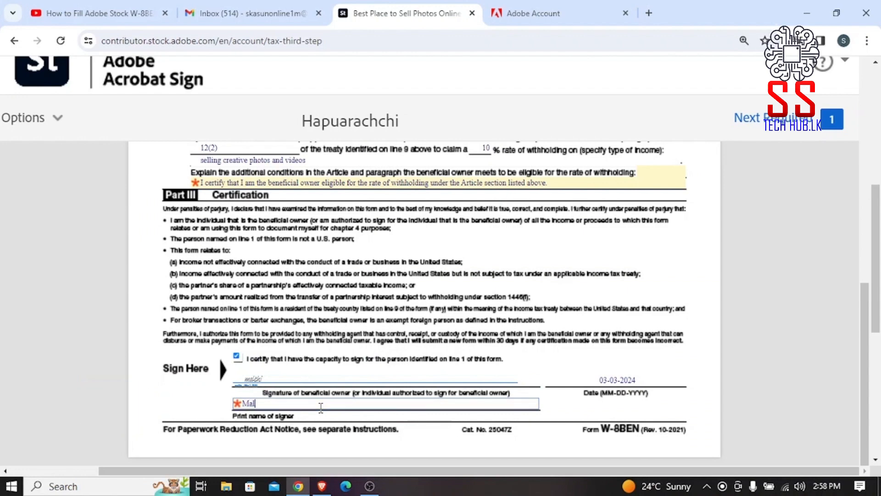
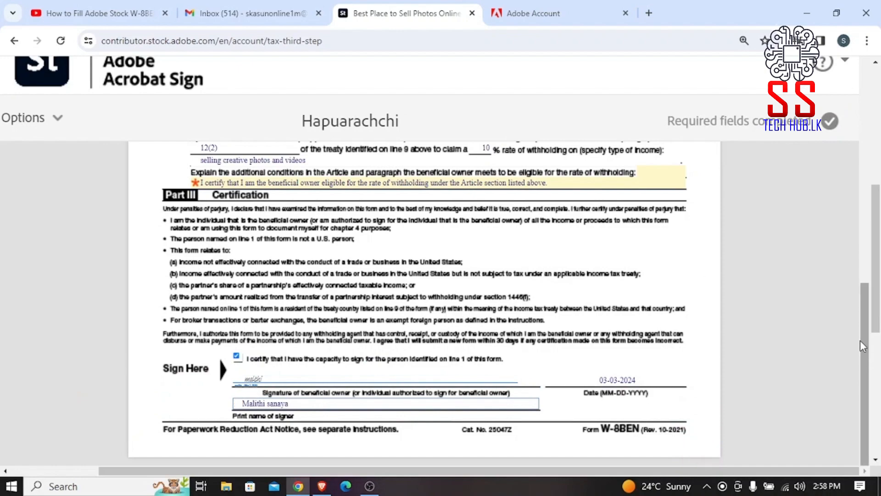
Zoom the form back to 100%, sign and submit the W-8BEN, then review the confirmation.
{"action": "left_click_drag", "start_coordinate": [867, 412], "coordinate": [878, 142]}
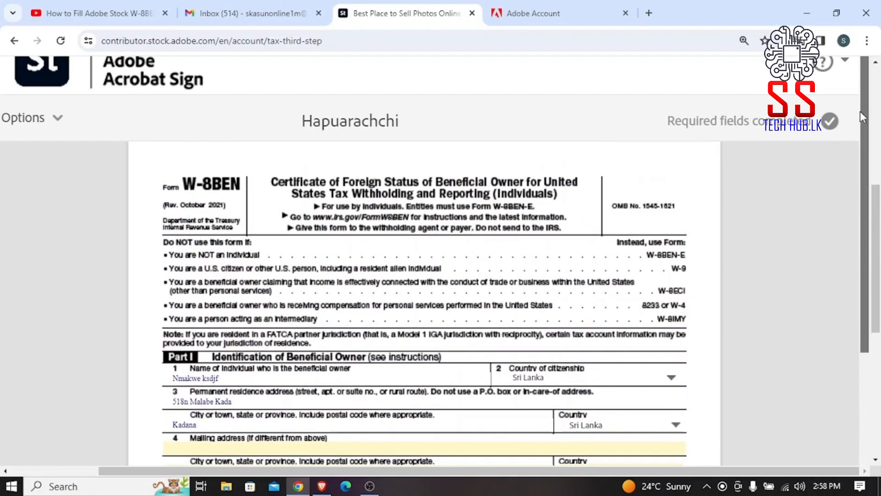
{"action": "left_click_drag", "start_coordinate": [861, 111], "coordinate": [878, 420]}
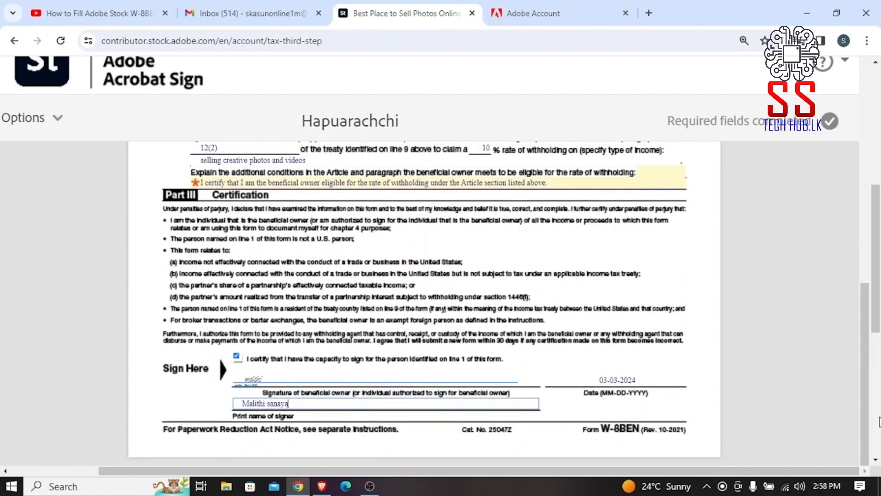
{"action": "key", "text": "ctrl+minus"}
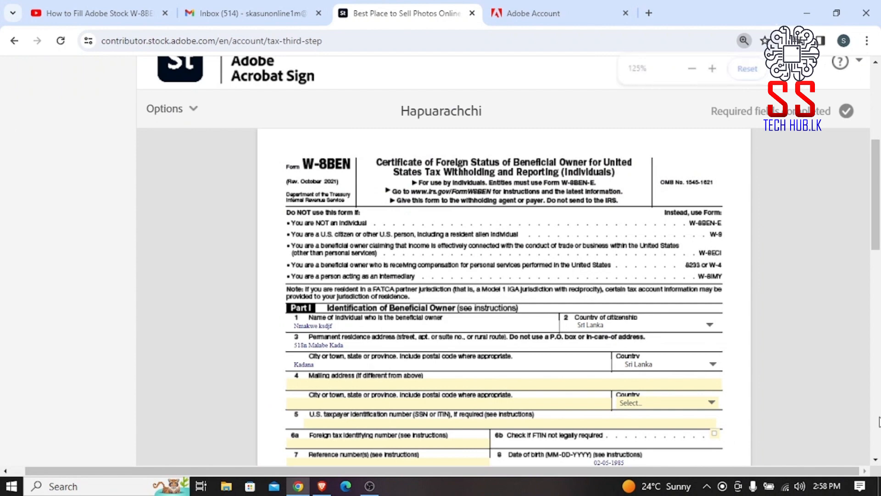
{"action": "key", "text": "ctrl+minus"}
{"action": "key", "text": "ctrl+minus"}
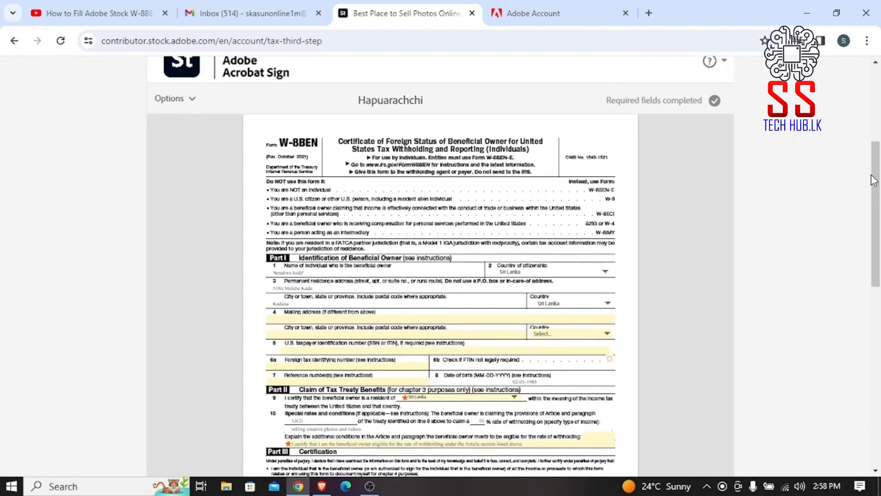
{"action": "left_click_drag", "start_coordinate": [873, 181], "coordinate": [863, 346]}
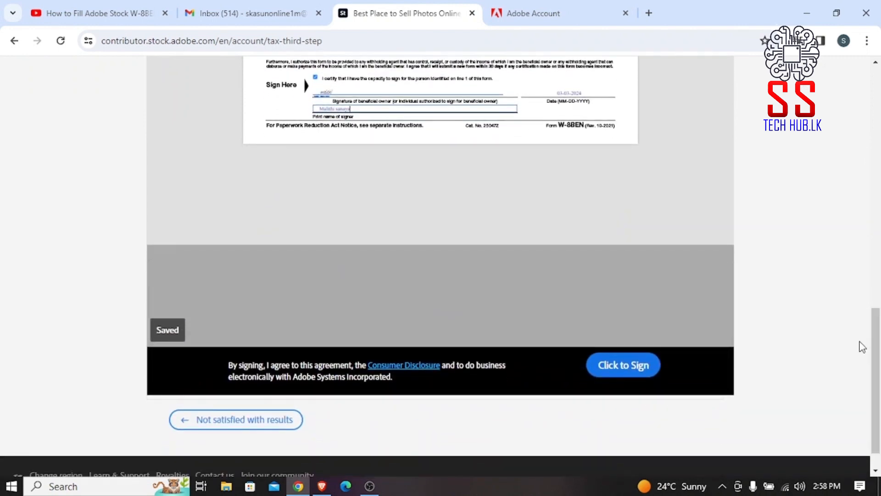
{"action": "left_click", "coordinate": [625, 366]}
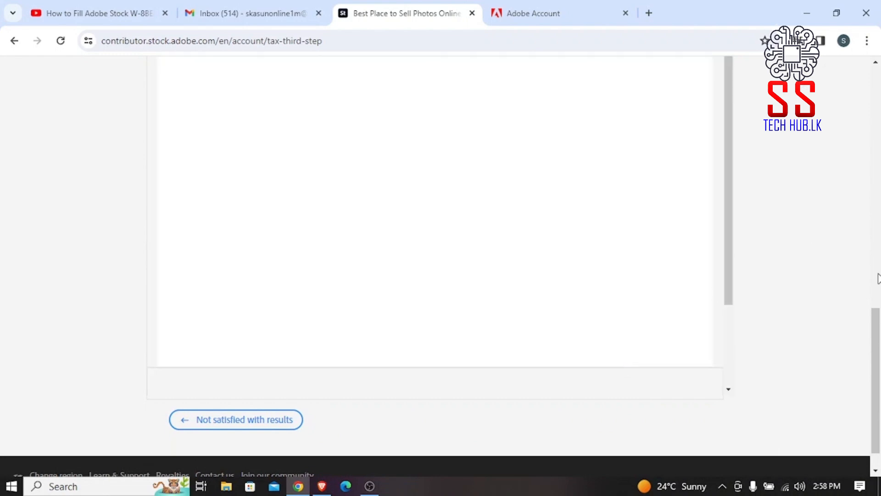
{"action": "left_click_drag", "start_coordinate": [878, 339], "coordinate": [880, 148]}
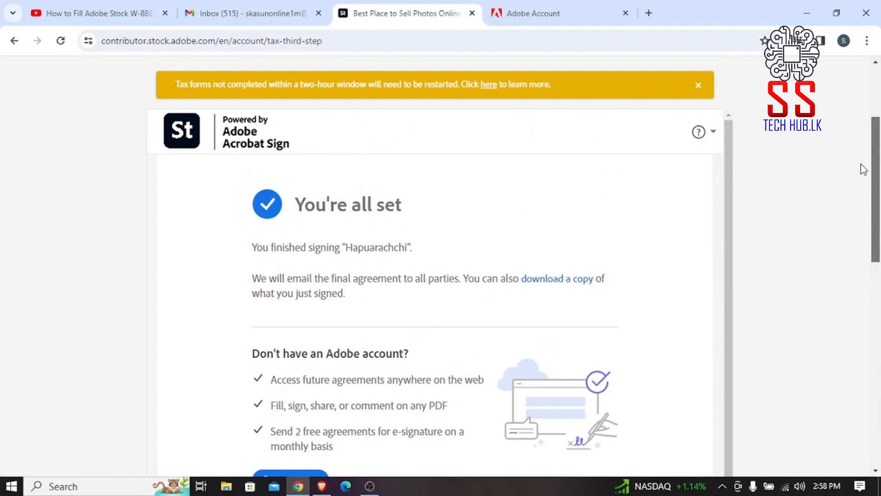
{"action": "left_click_drag", "start_coordinate": [880, 159], "coordinate": [841, 329]}
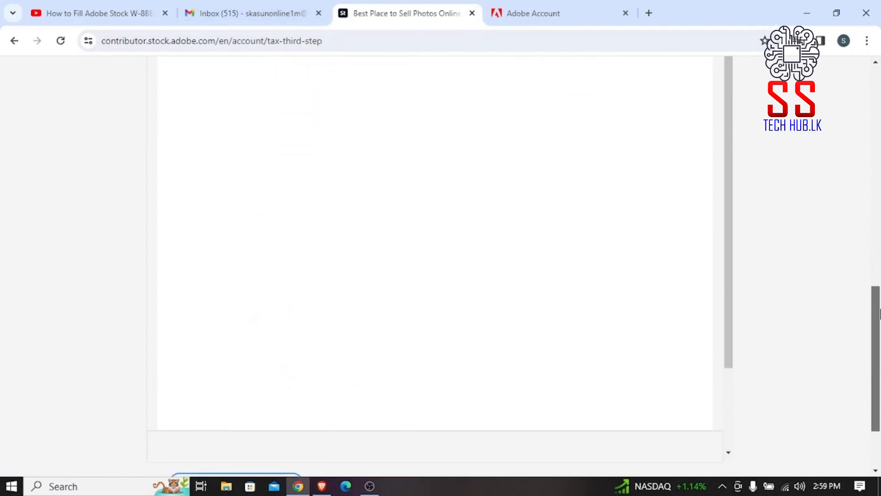
{"action": "left_click_drag", "start_coordinate": [874, 334], "coordinate": [877, 83]}
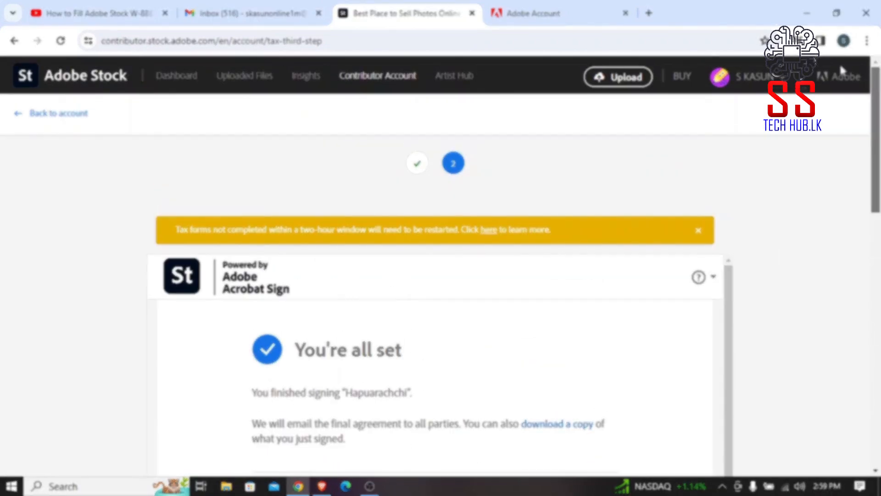